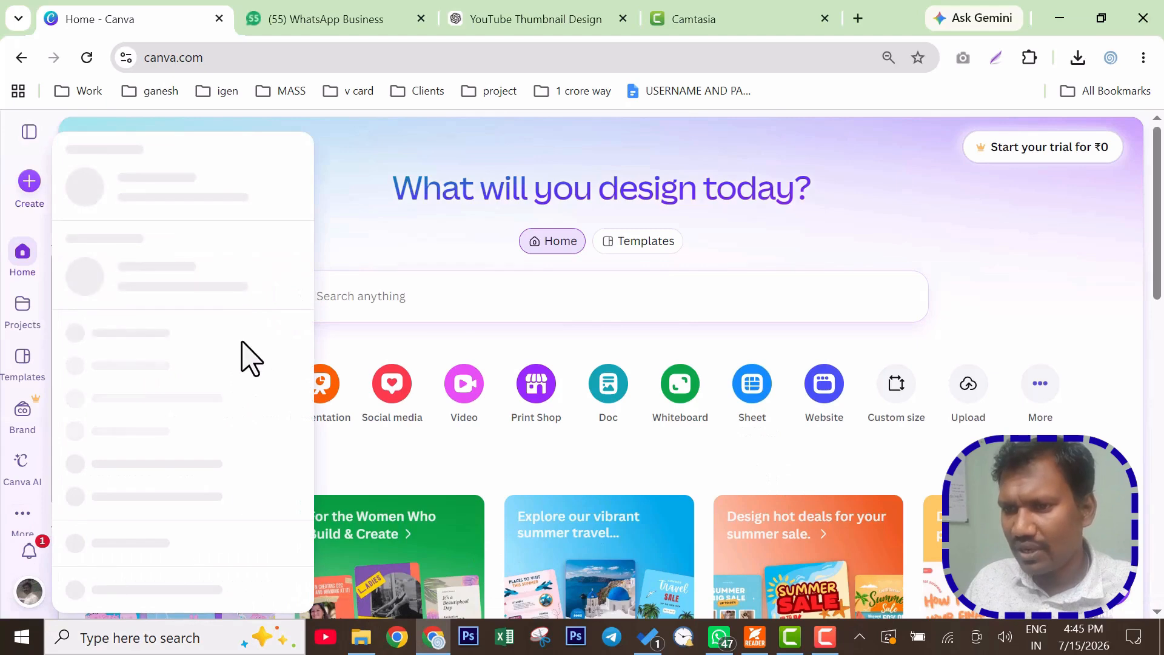
# Switch the account from the Personal team to the class team marked Education
pyautogui.click(227, 262)
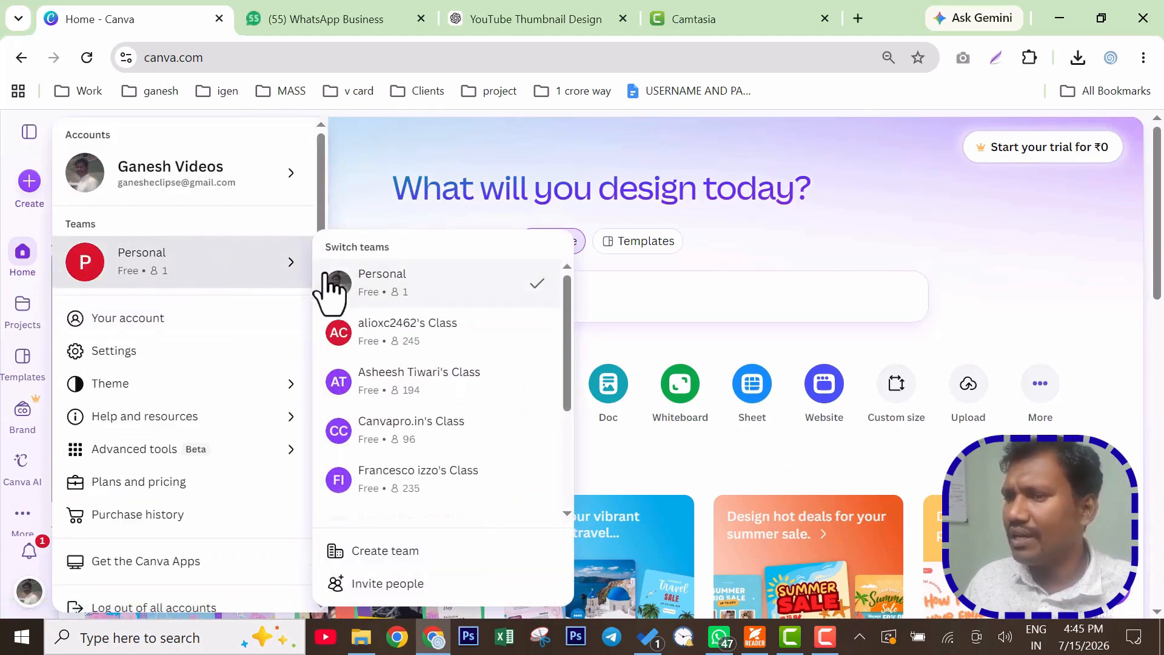
pyautogui.scroll(-2, 455, 437)
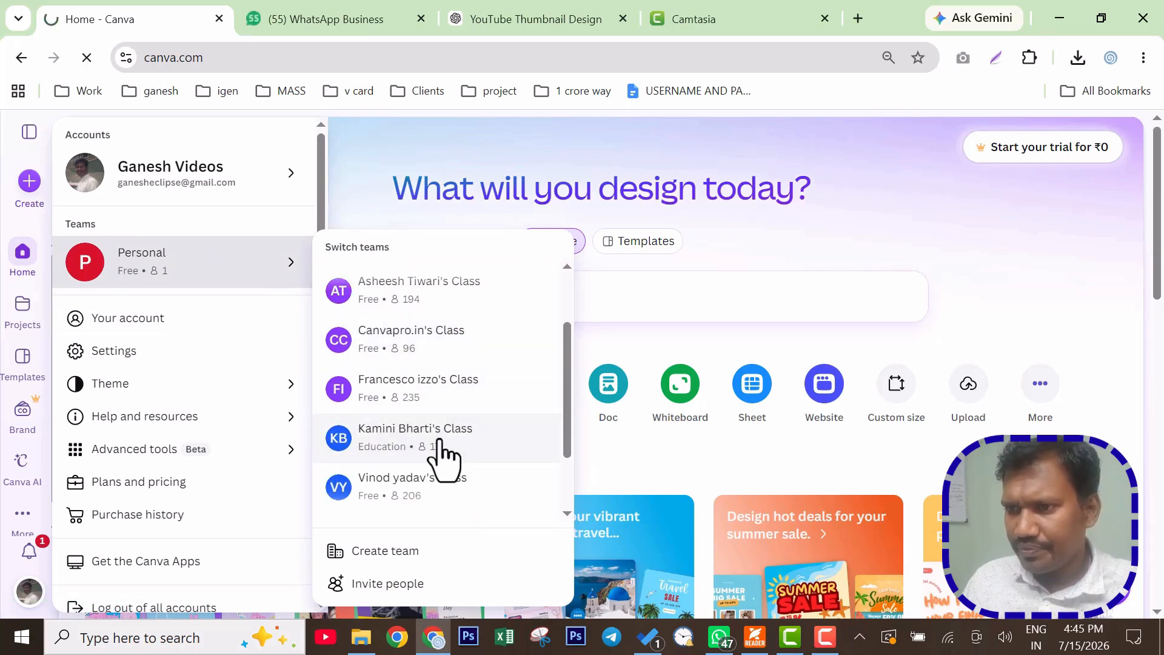
pyautogui.click(443, 460)
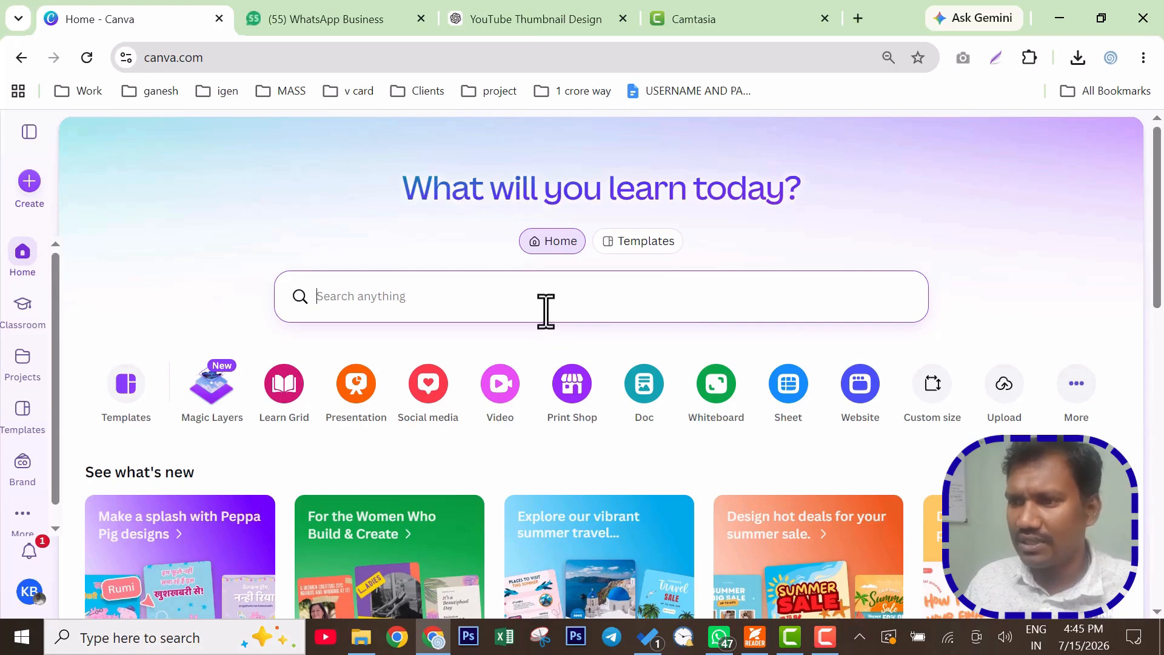
# Create a new blank Instagram Post (4:5) design, 1080 × 1350 px
pyautogui.click(29, 182)
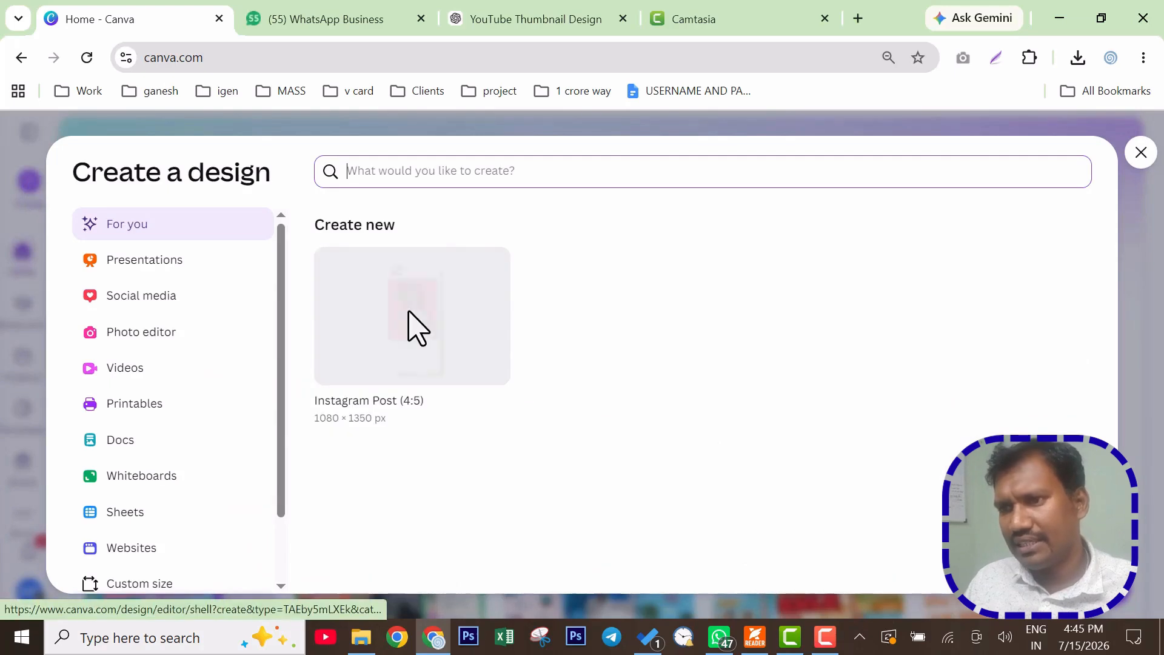
pyautogui.click(408, 312)
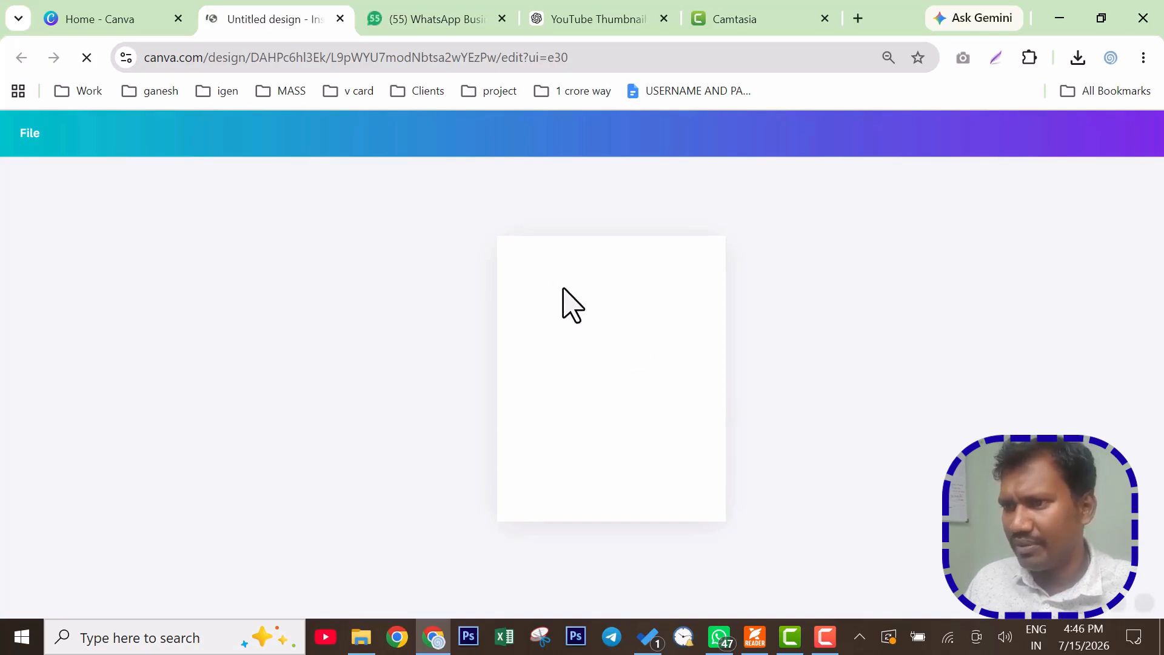
pyautogui.click(949, 636)
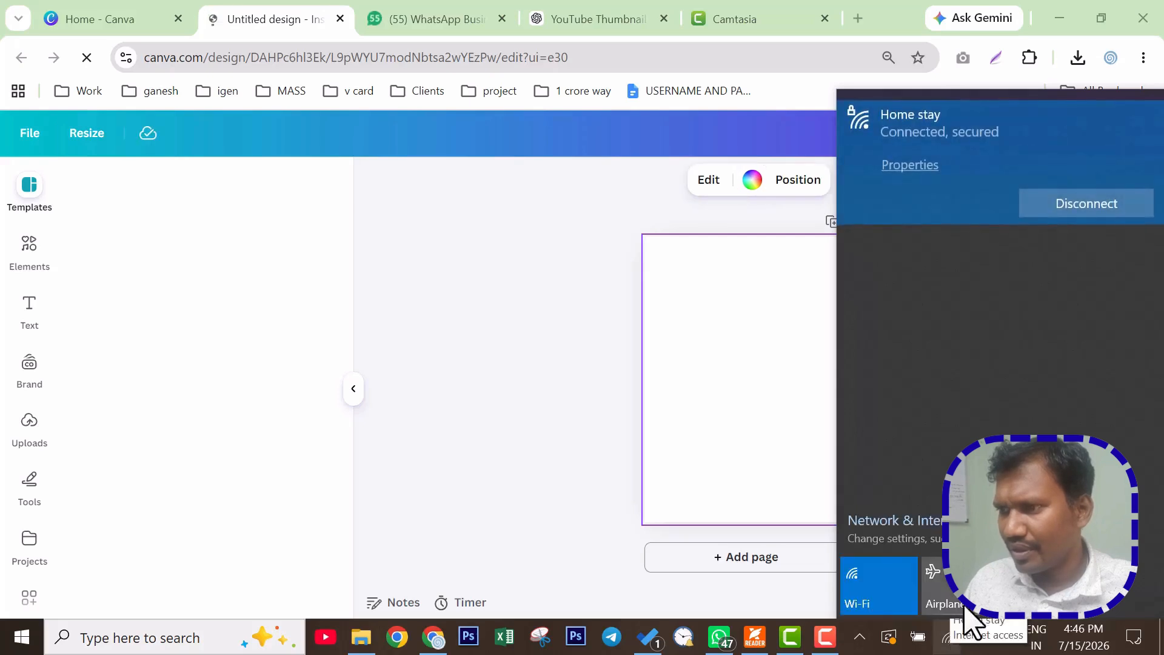
pyautogui.click(758, 382)
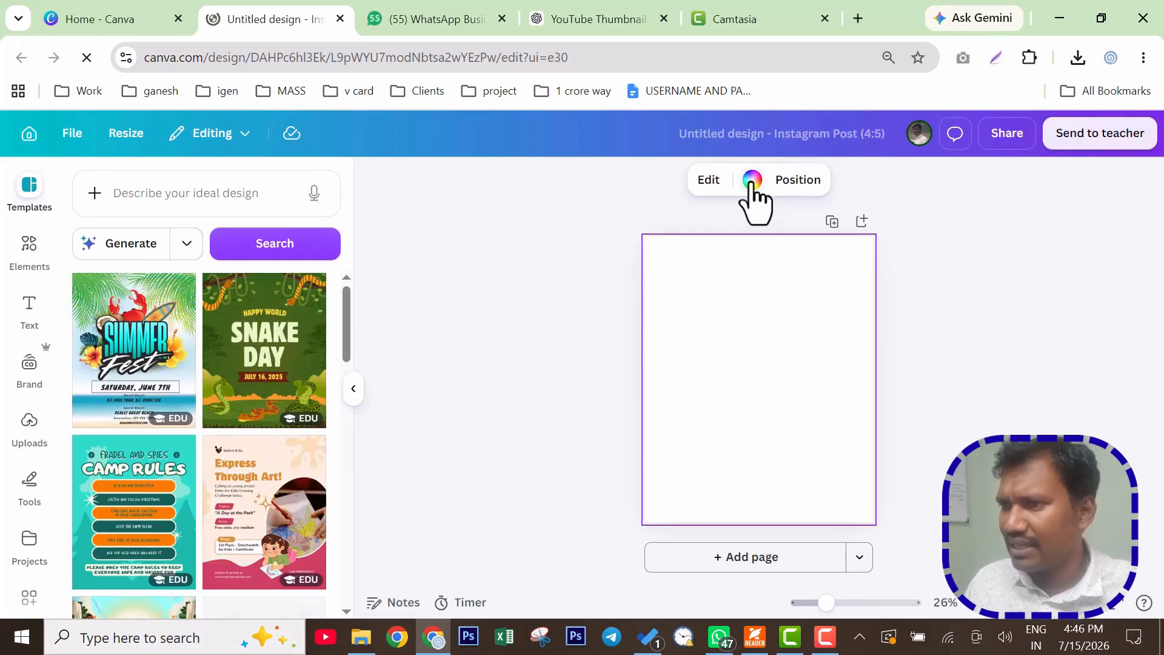
# Look through the default solid and gradient background colors available for the blank page
pyautogui.click(752, 181)
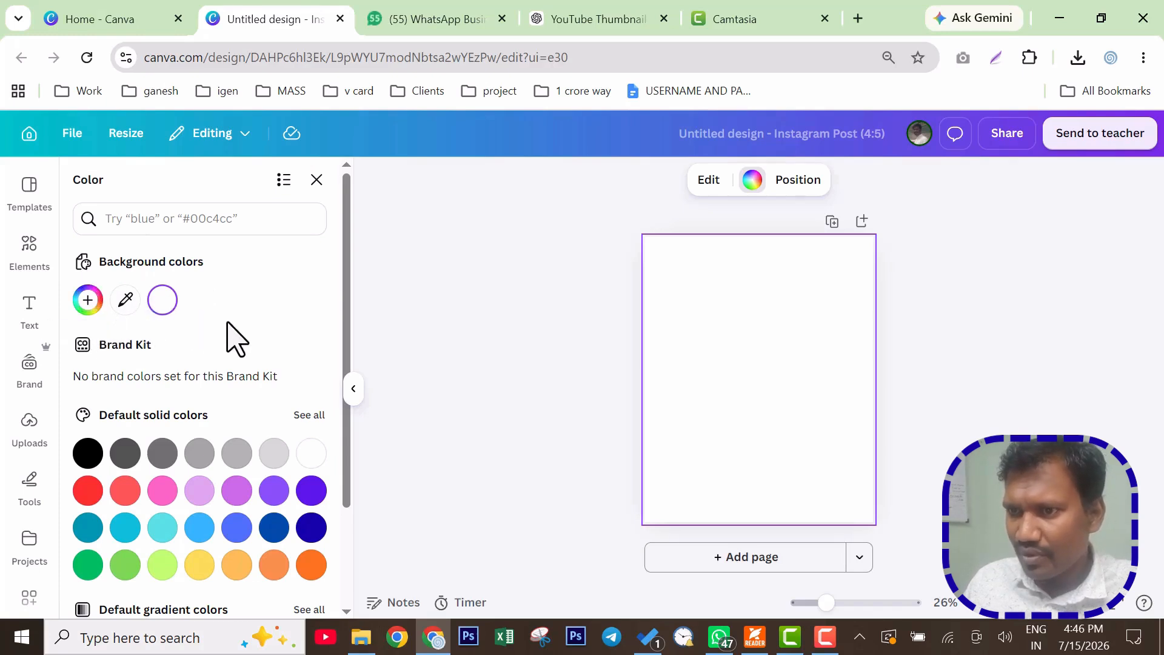
pyautogui.scroll(-2, 215, 345)
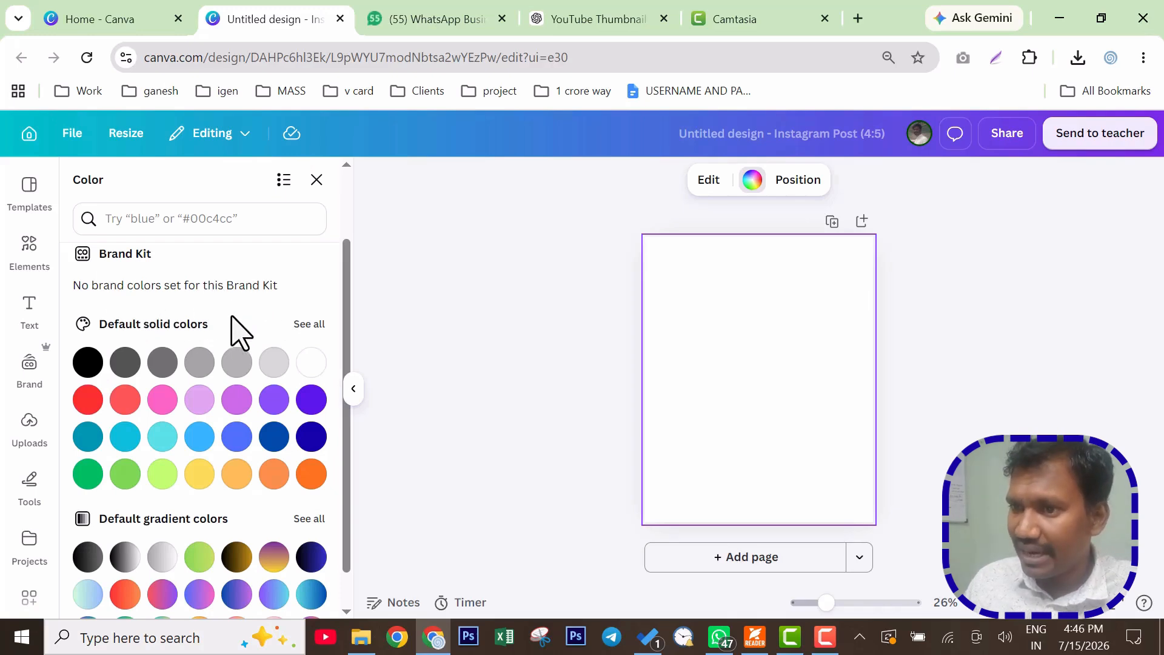
pyautogui.scroll(-1, 210, 410)
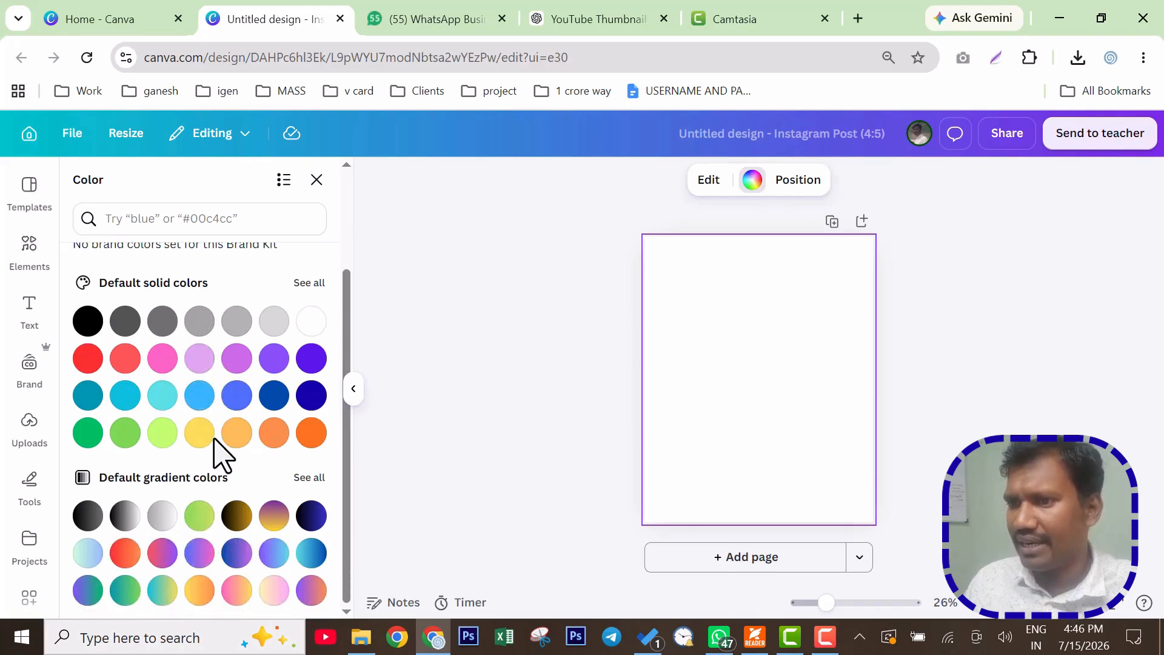
pyautogui.scroll(3, 231, 443)
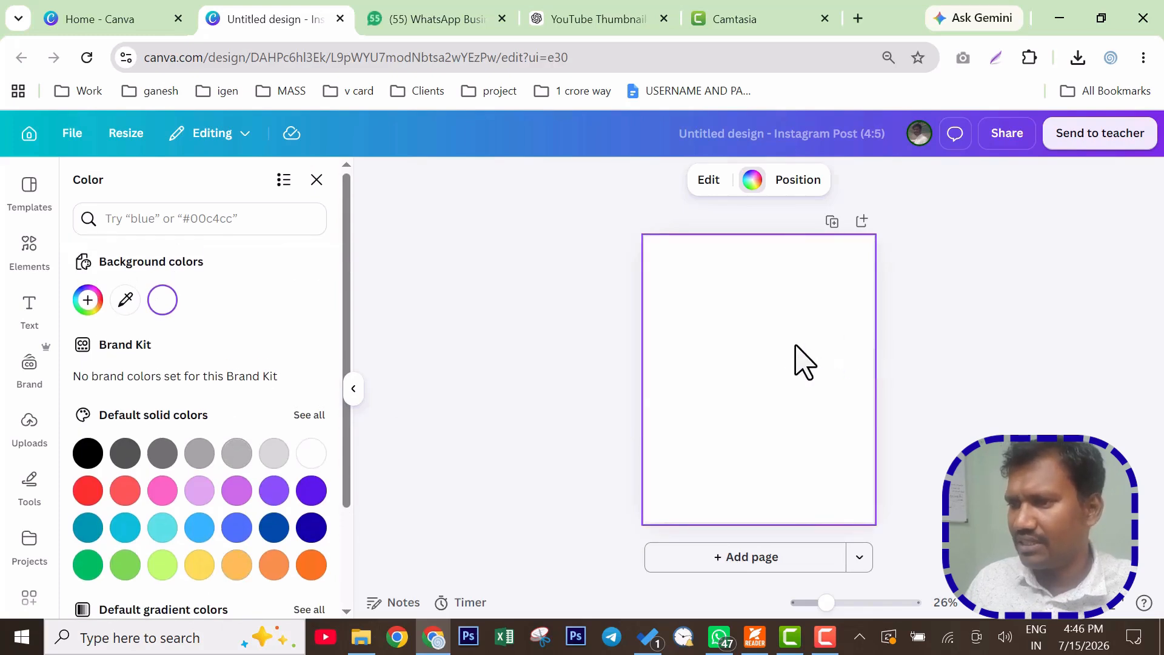
pyautogui.press('Escape')
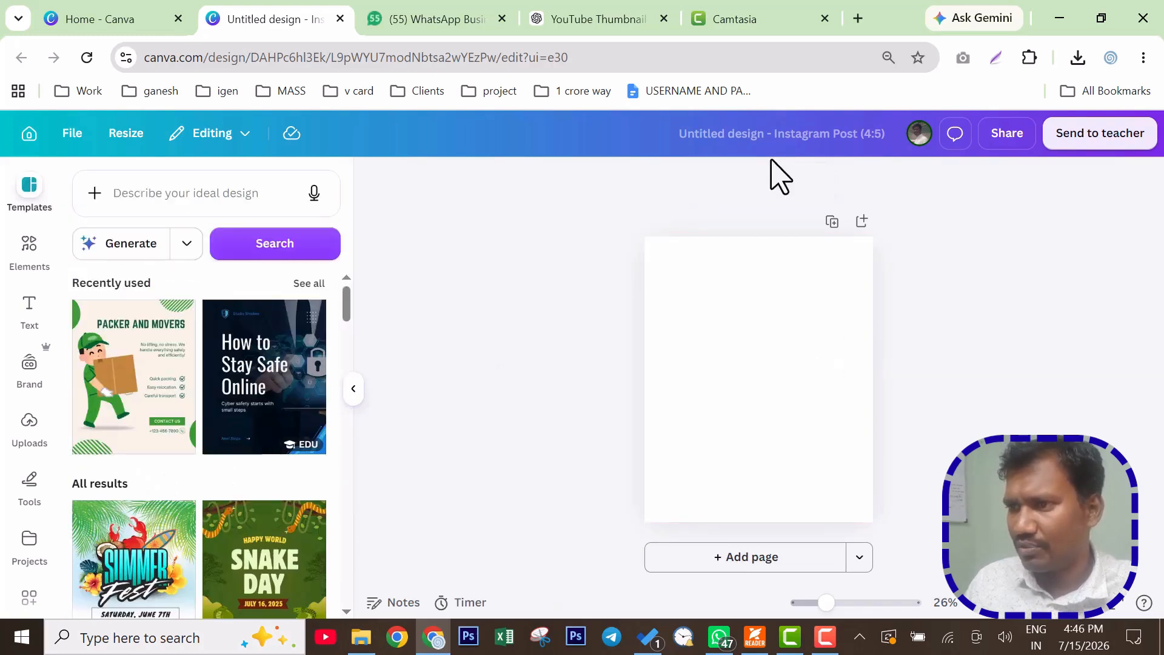
# Set the page background to the custom solid red #EC0000
pyautogui.click(752, 260)
pyautogui.click(751, 182)
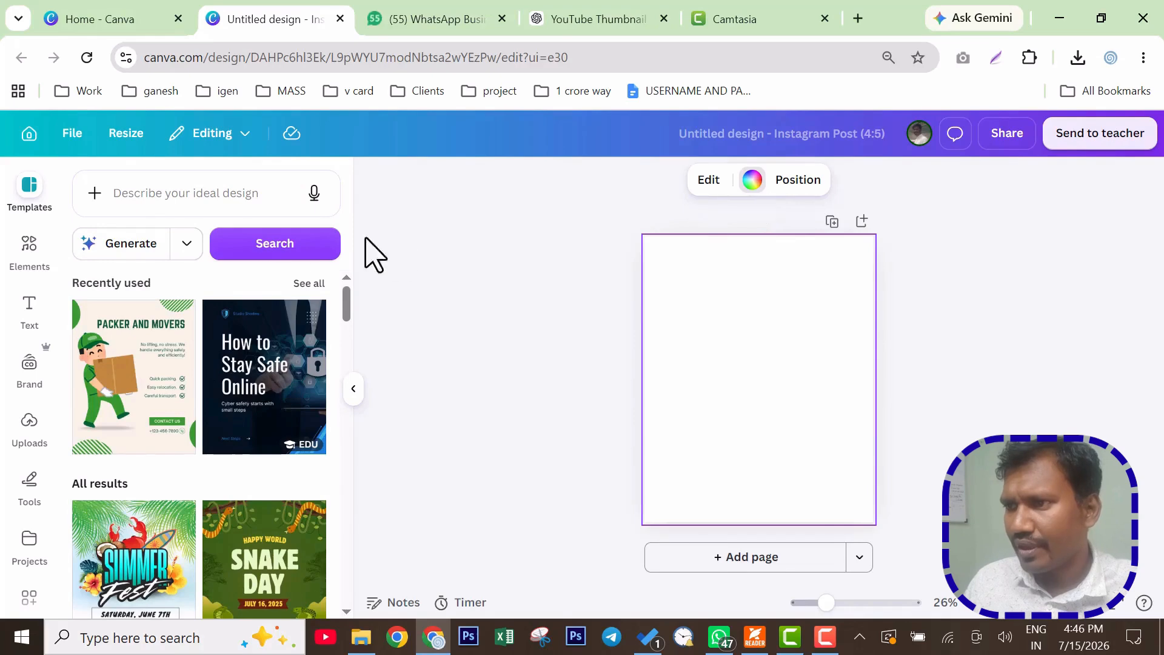
pyautogui.click(90, 300)
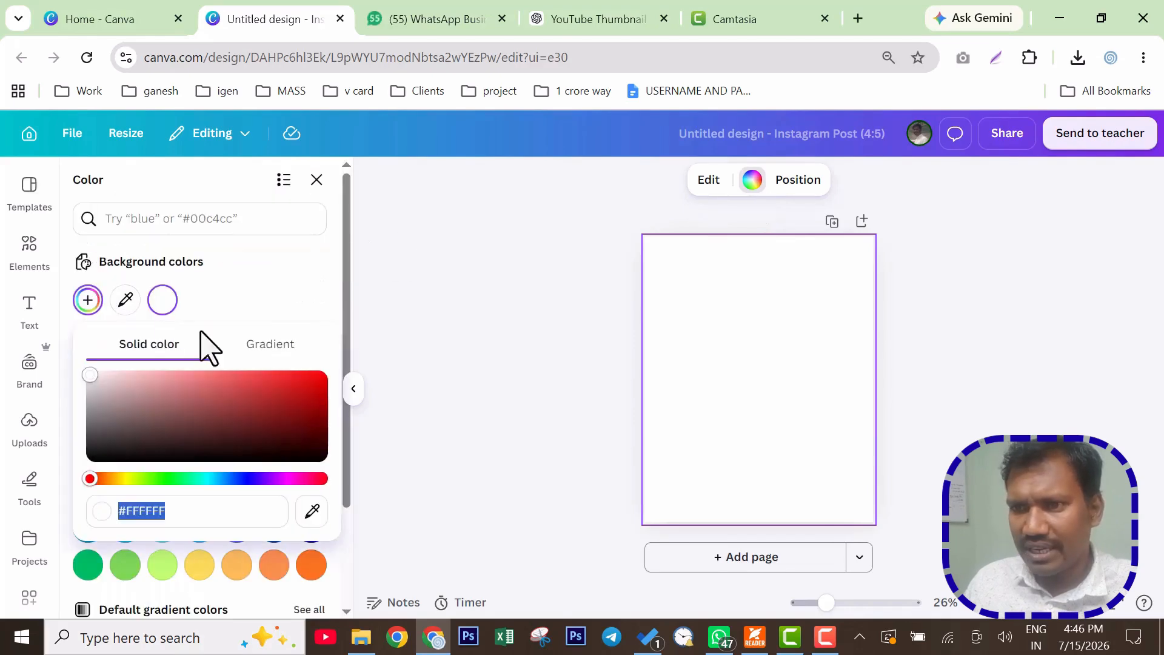
pyautogui.click(321, 382)
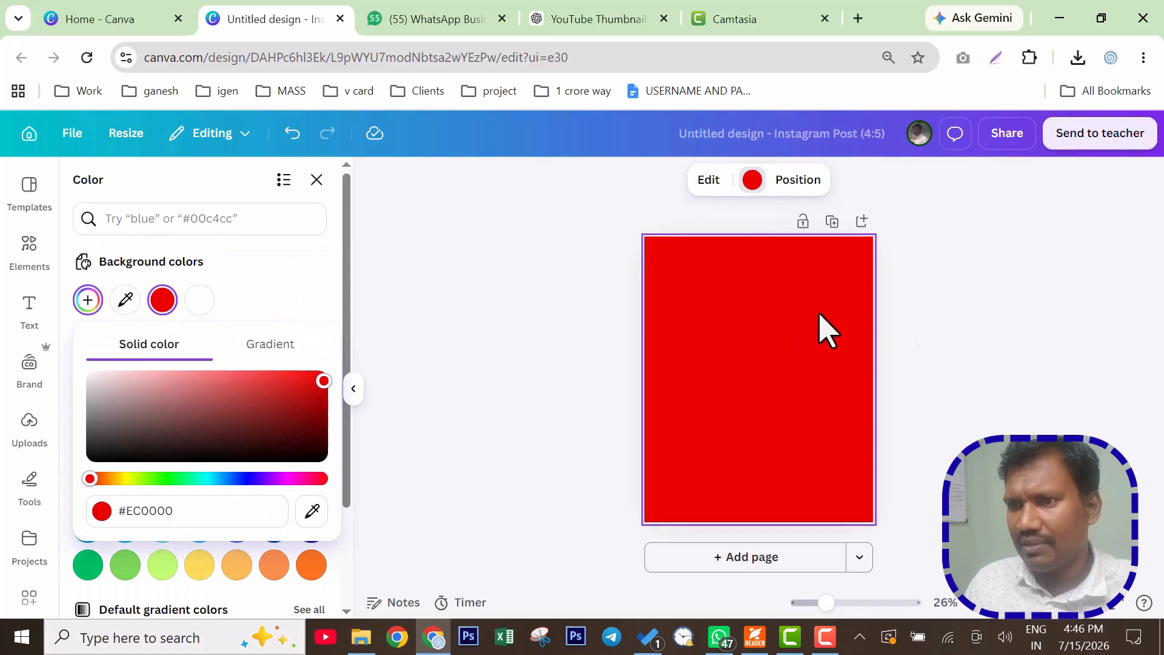
pyautogui.click(955, 338)
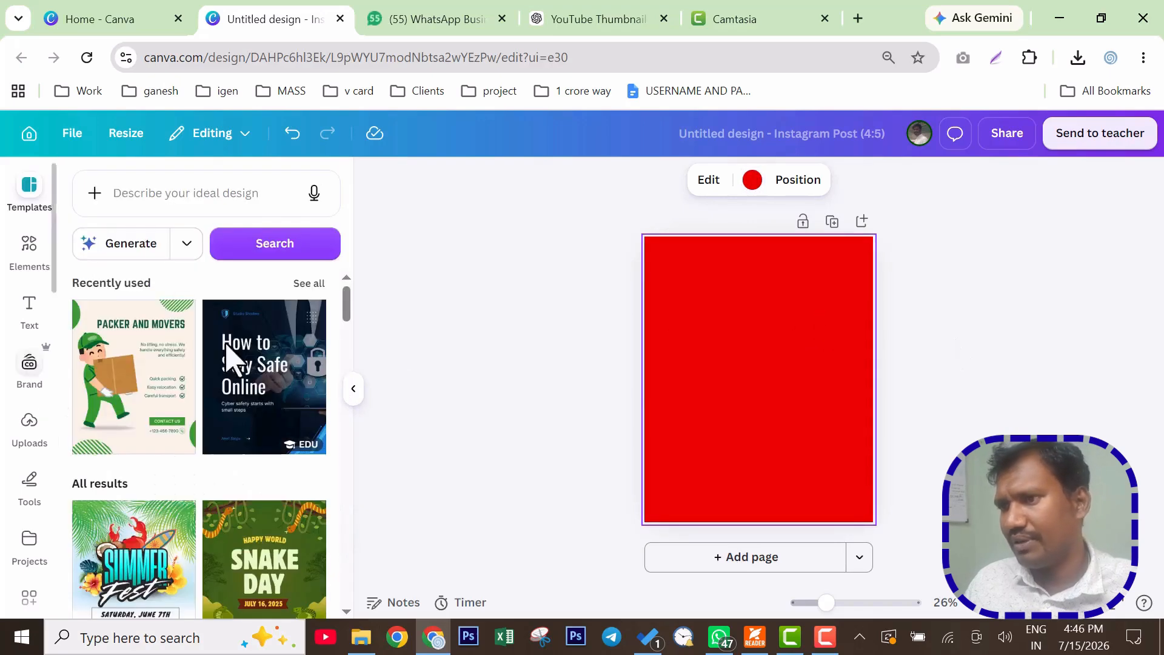
# Change the page background to the custom solid blue #3D00EC by shifting the hue
pyautogui.click(767, 372)
pyautogui.click(767, 305)
pyautogui.click(751, 181)
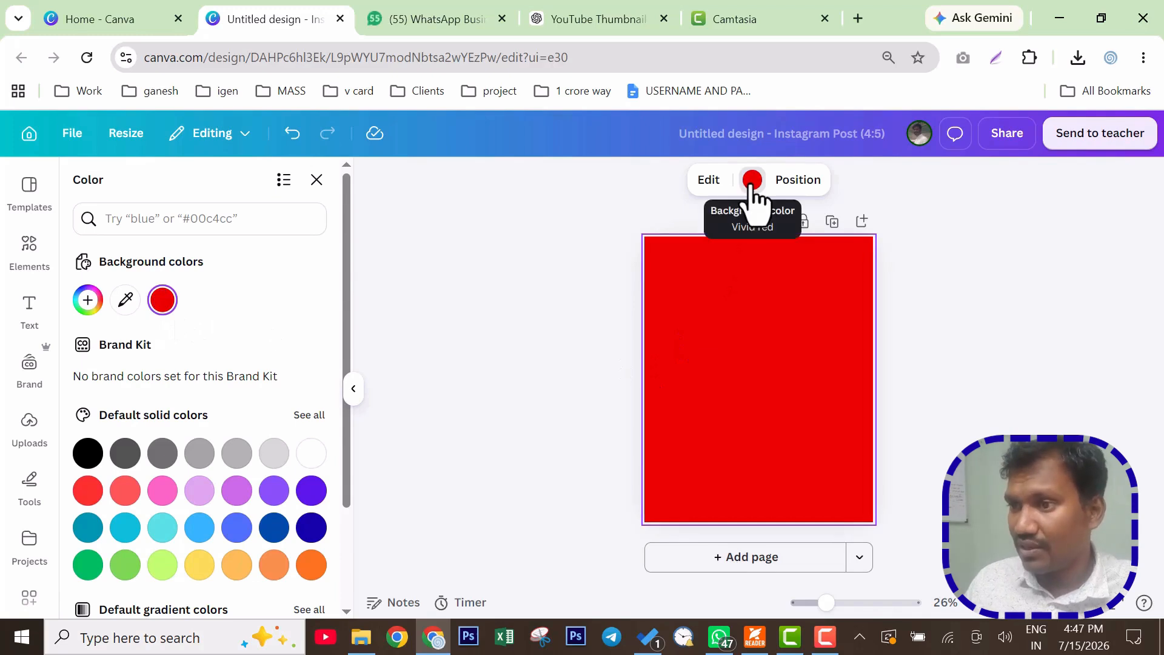
pyautogui.click(88, 300)
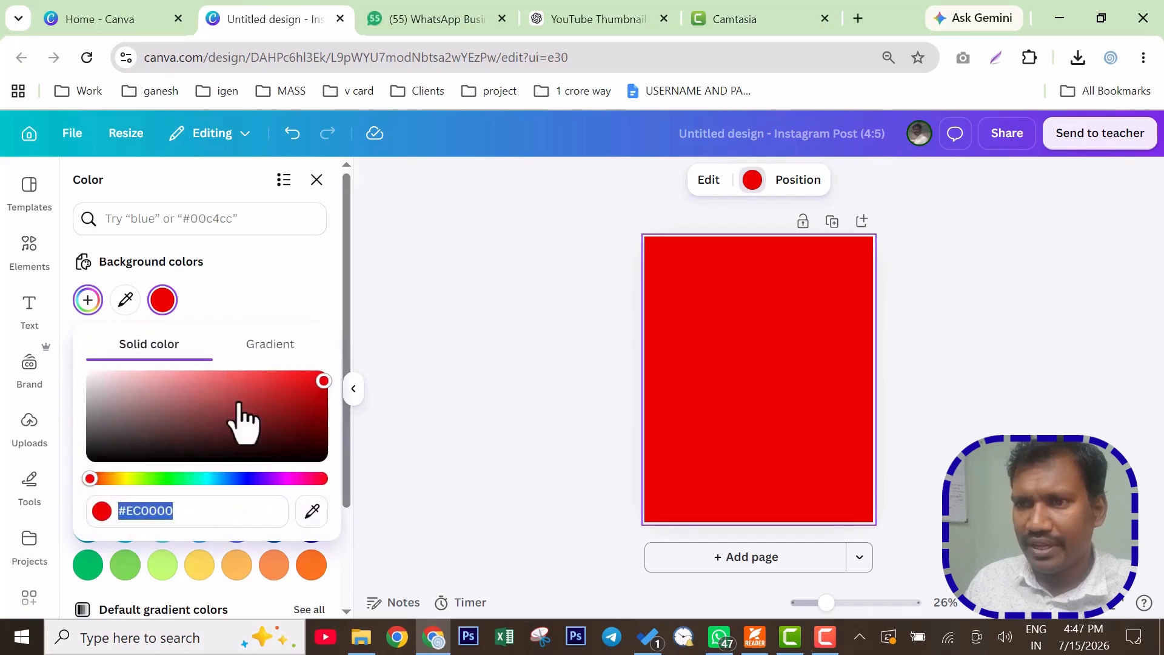
pyautogui.click(256, 478)
pyautogui.click(719, 362)
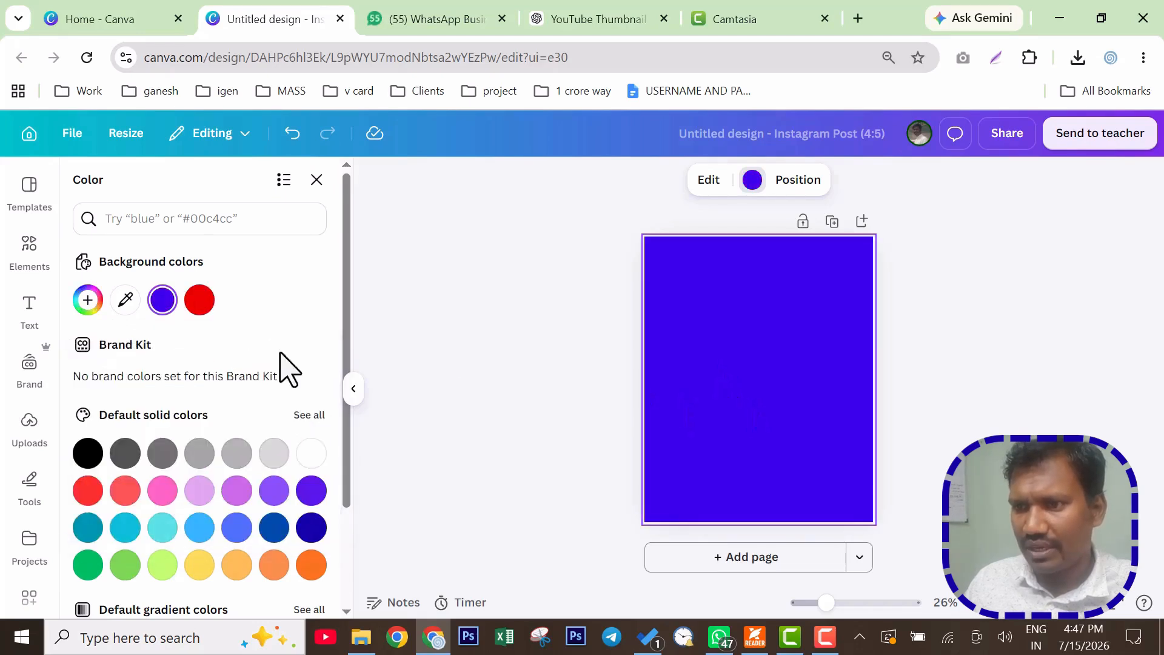
# Change the page background to the custom solid pink #EC006A by shifting the hue
pyautogui.click(747, 324)
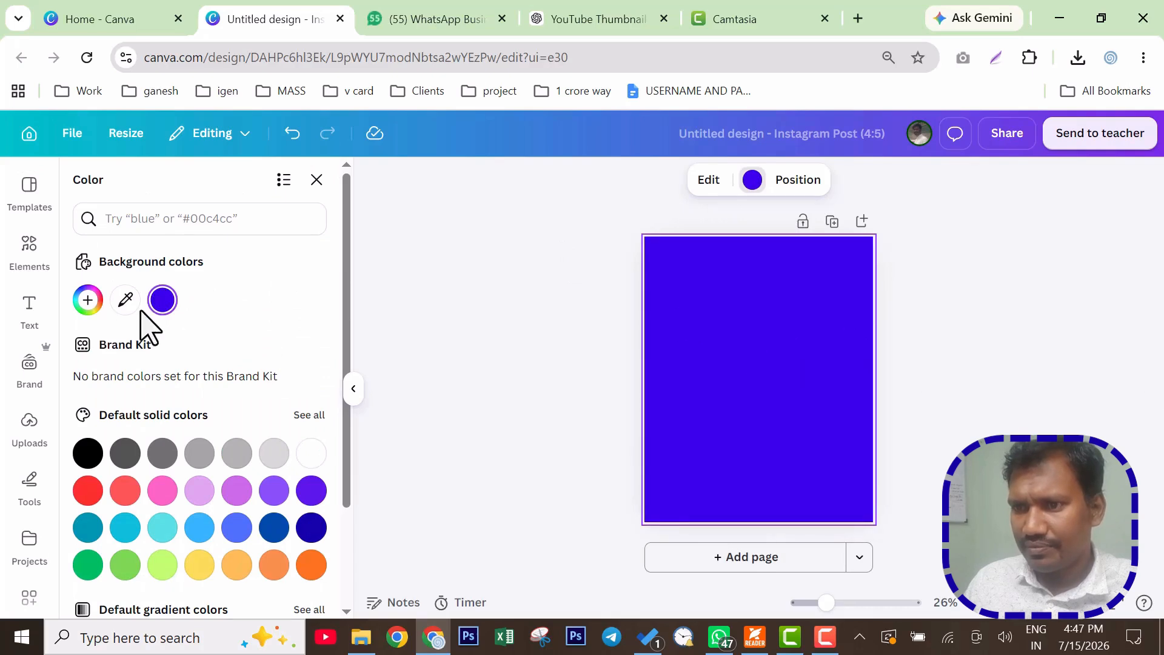
pyautogui.click(88, 300)
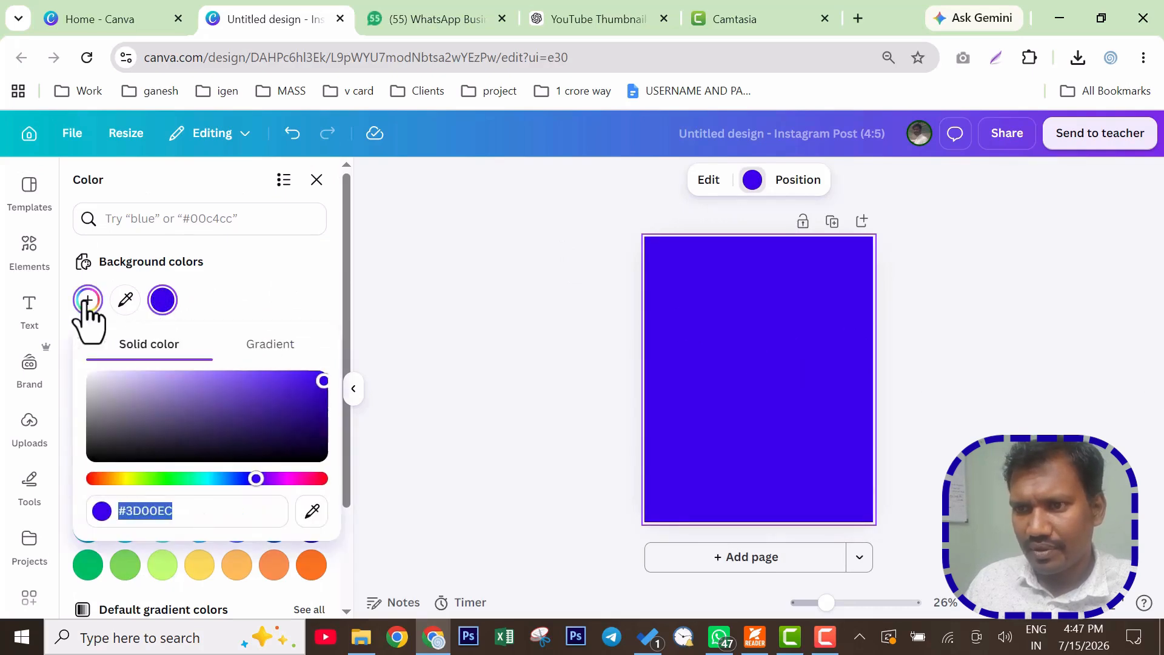
pyautogui.moveTo(297, 478); pyautogui.dragTo(306, 464)
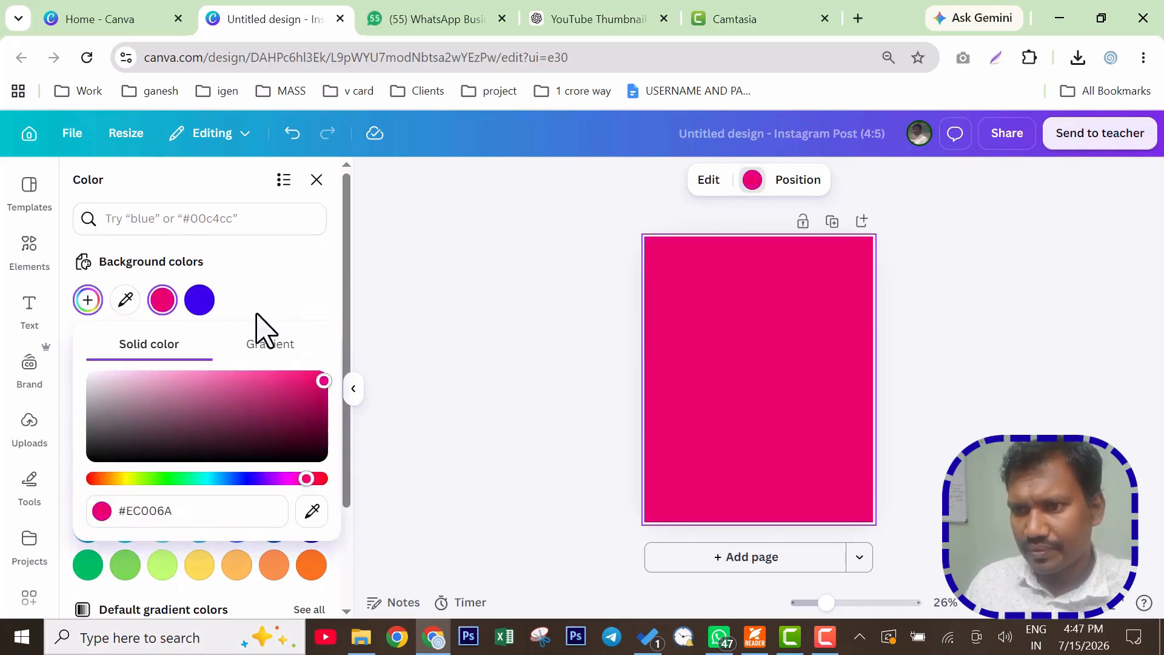
pyautogui.click(301, 319)
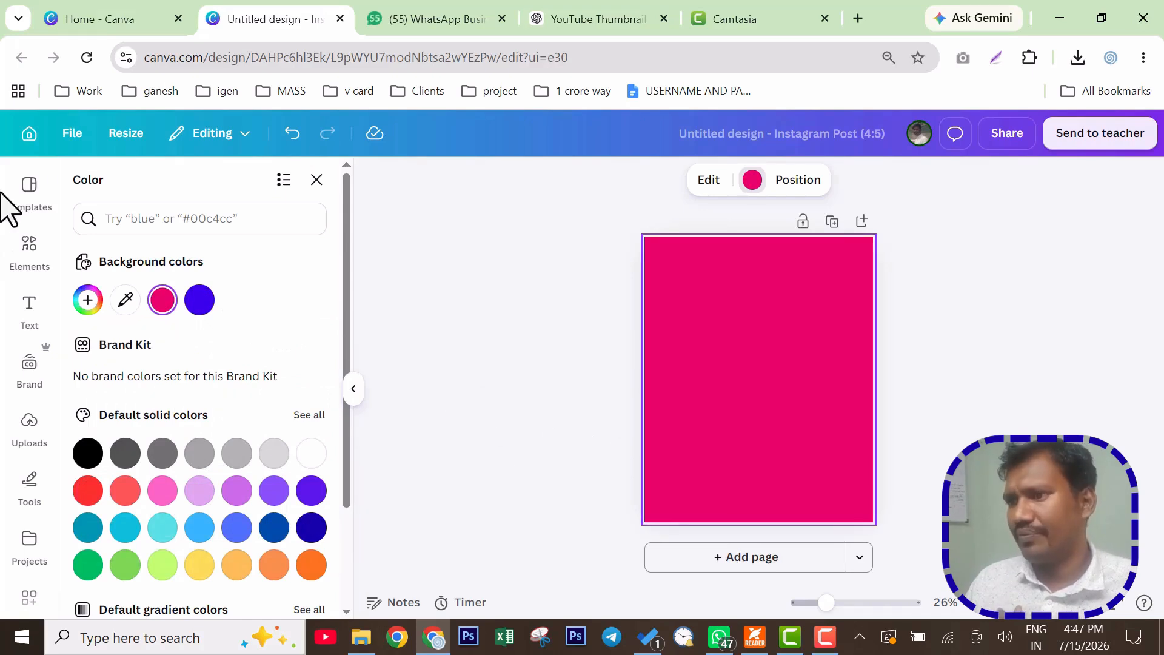
# Apply the green Happy World Snake Day Instagram Post template to the page
pyautogui.click(29, 188)
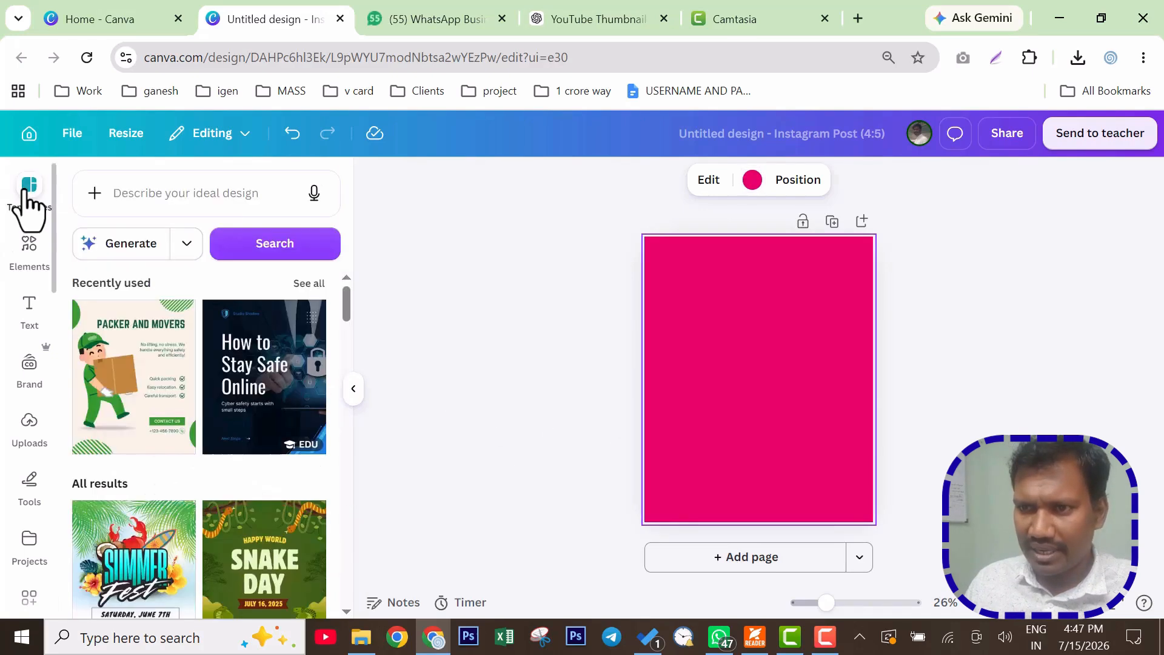
pyautogui.click(271, 558)
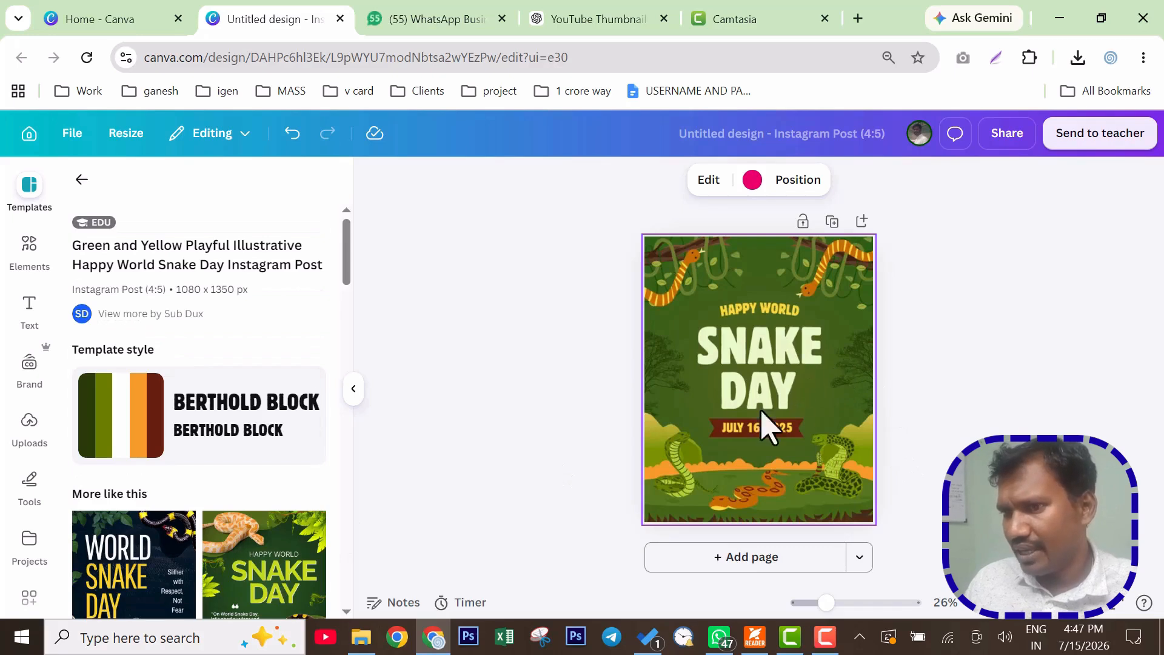
# Add a second page below the Snake Day page and set its background to white
pyautogui.click(751, 558)
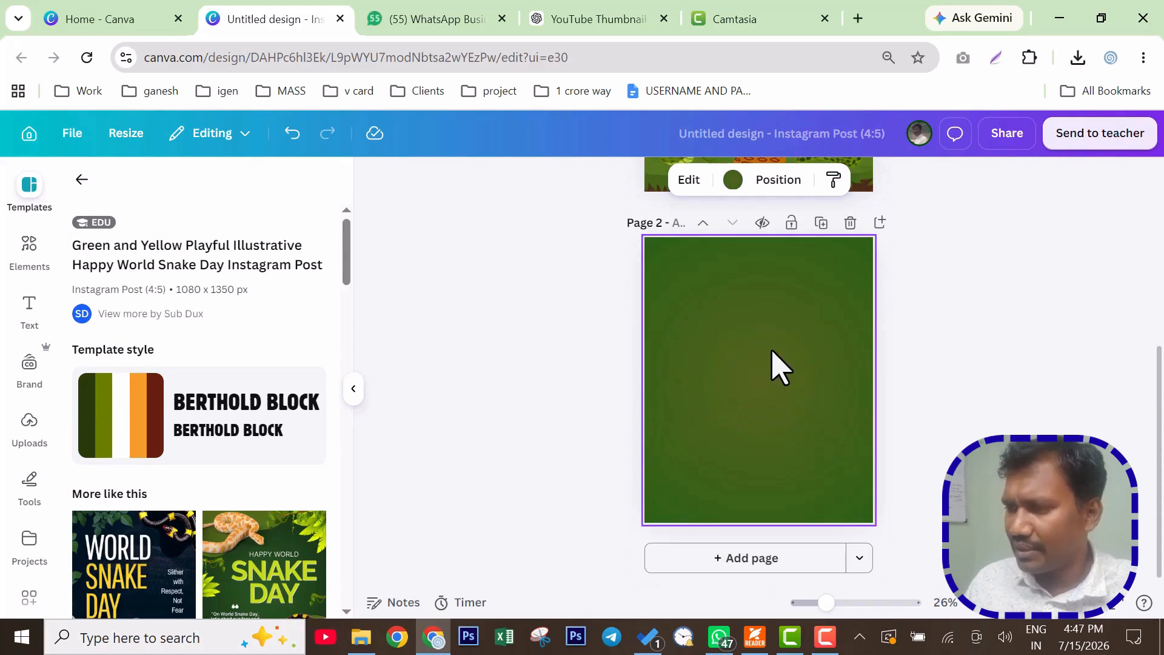
pyautogui.click(732, 179)
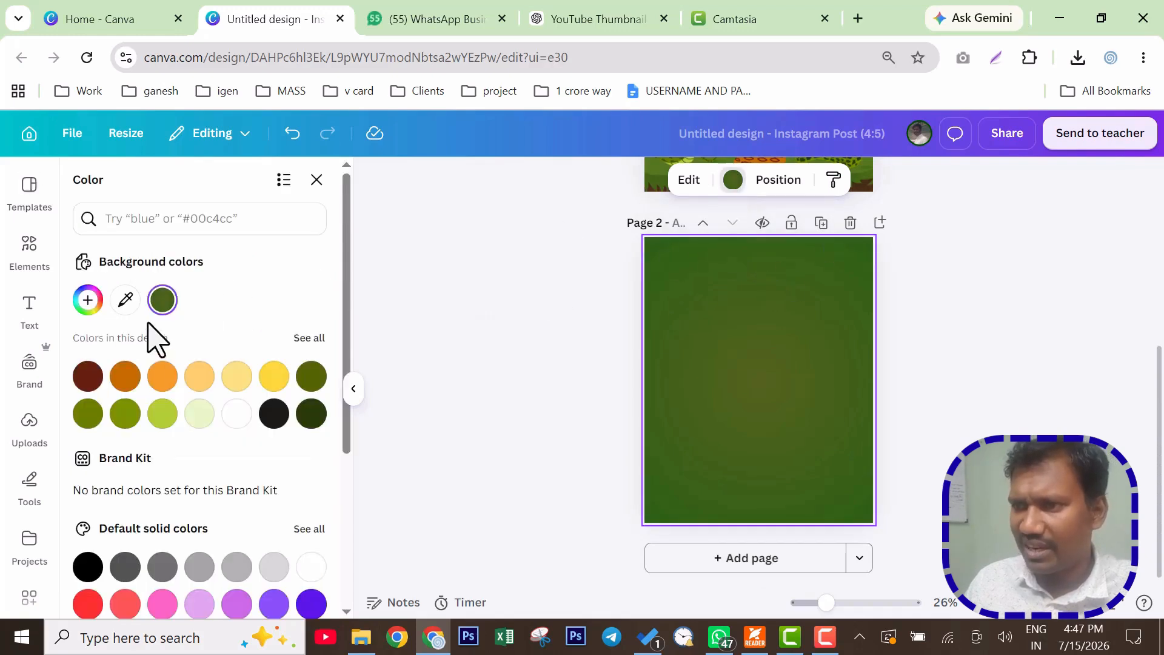
pyautogui.click(237, 414)
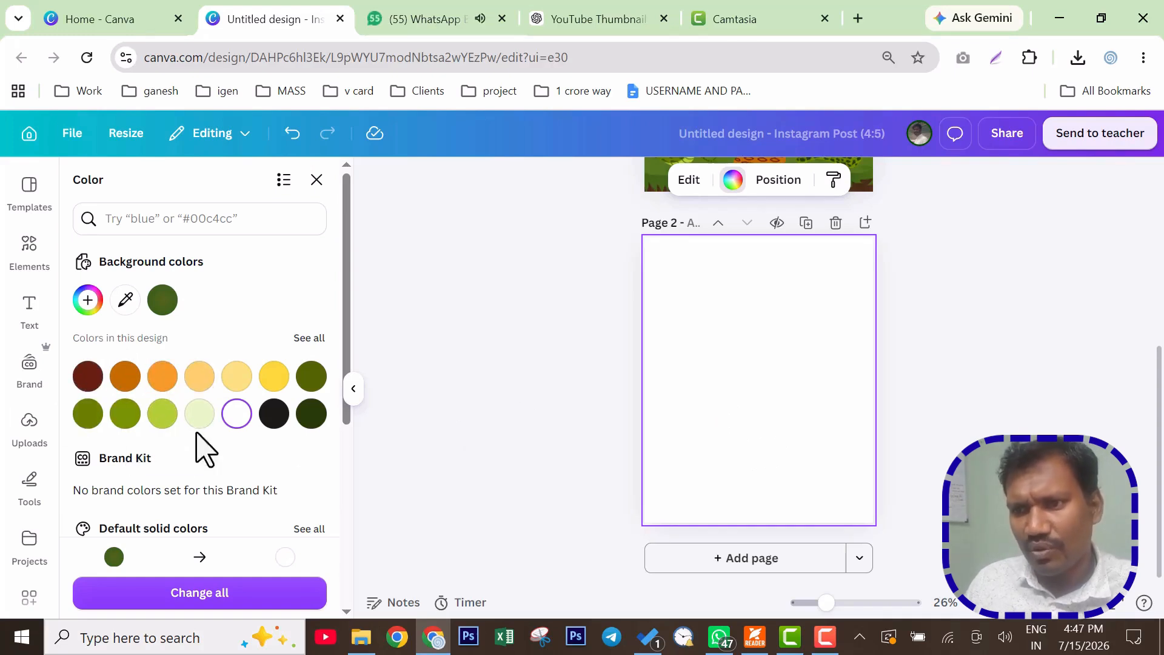
# Change page 2's background to the bright orange from the colors used in the design
pyautogui.scroll(5, 707, 343)
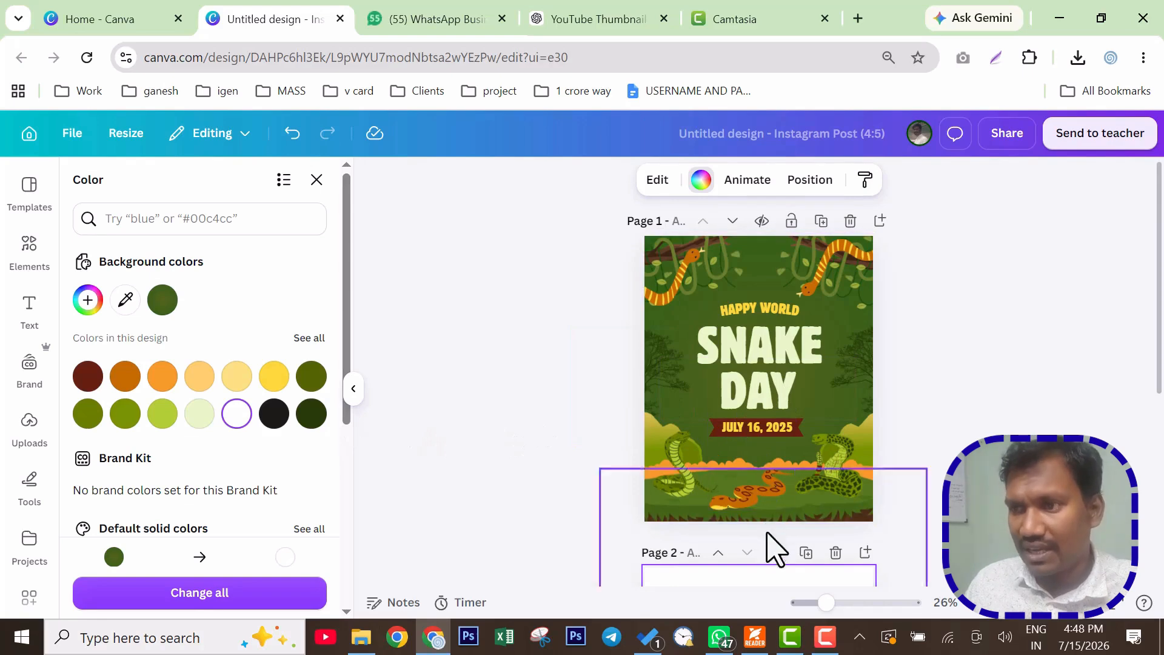
pyautogui.scroll(-2, 800, 520)
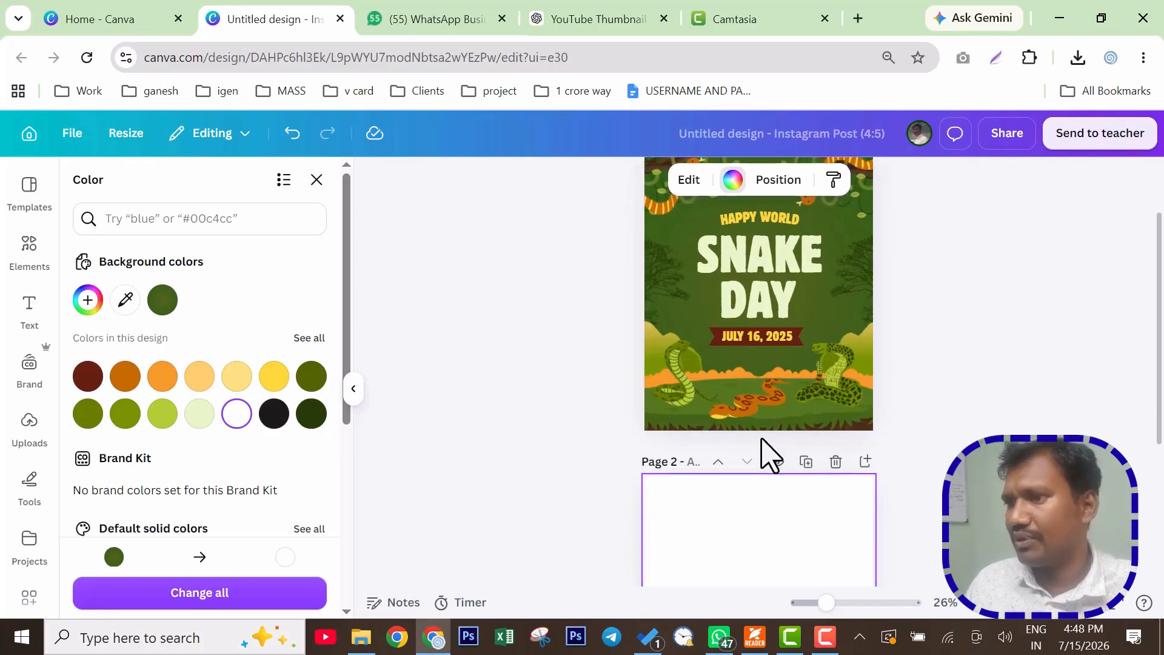
pyautogui.click(441, 431)
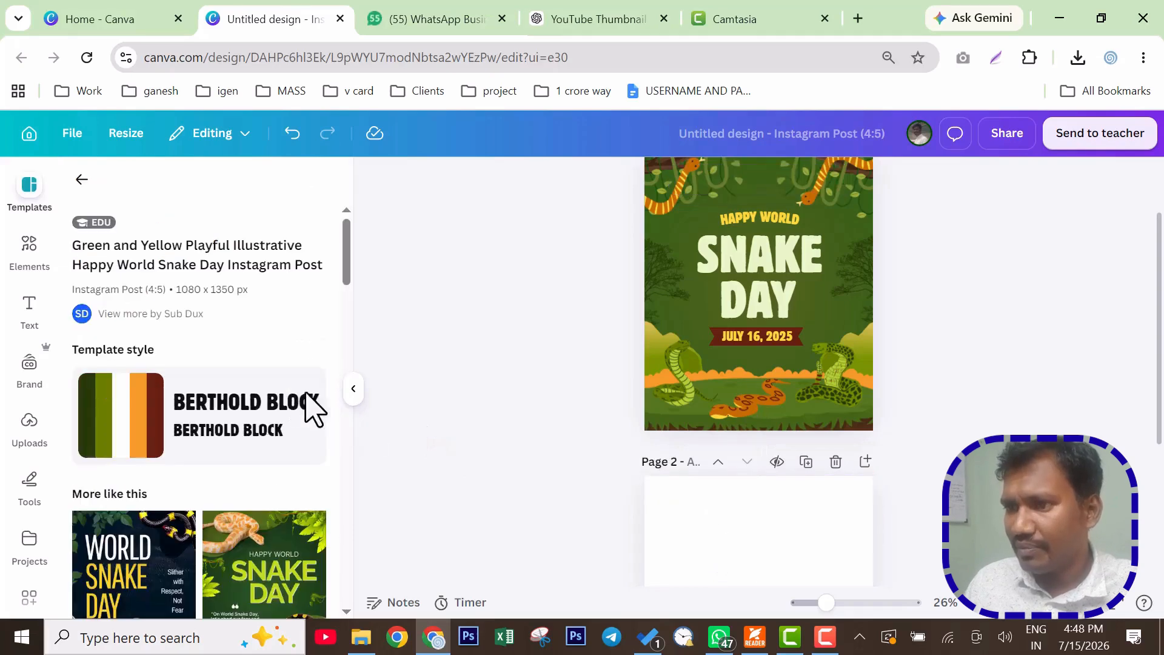
pyautogui.click(785, 485)
pyautogui.click(733, 180)
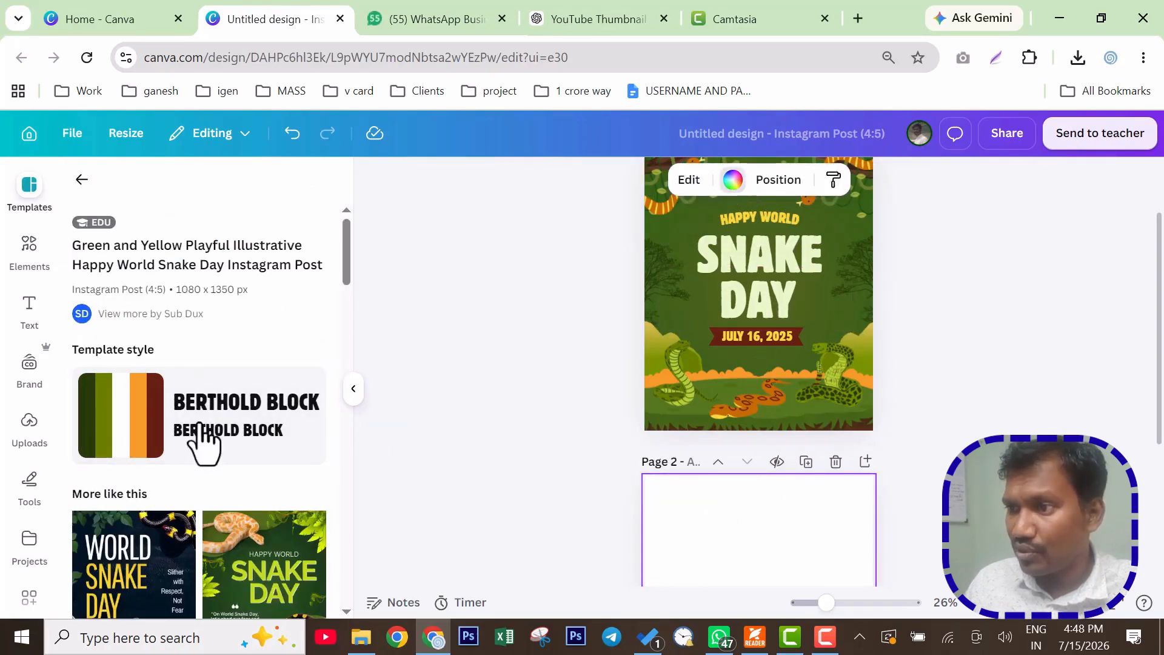
pyautogui.click(734, 182)
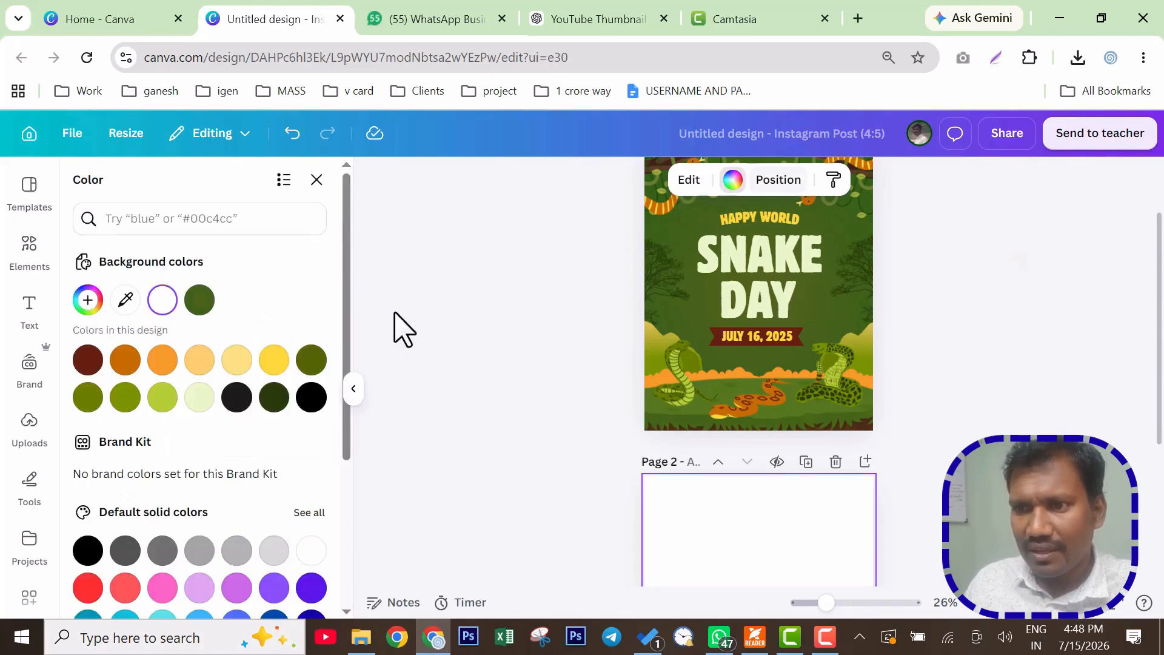
pyautogui.click(162, 361)
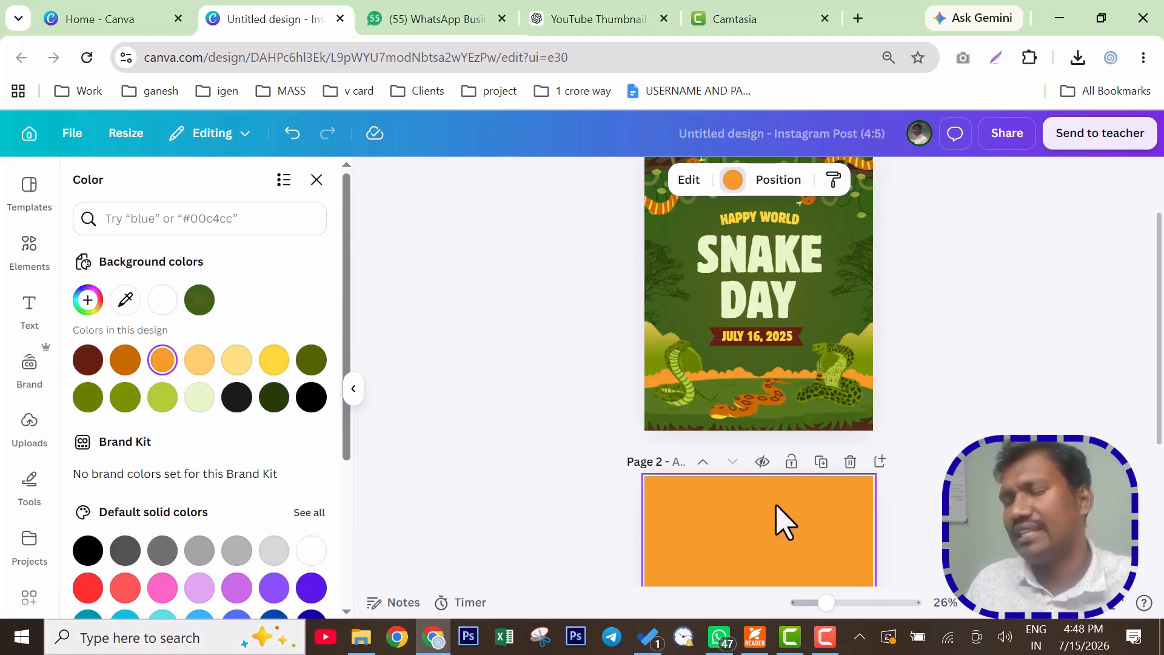
pyautogui.scroll(-3, 782, 521)
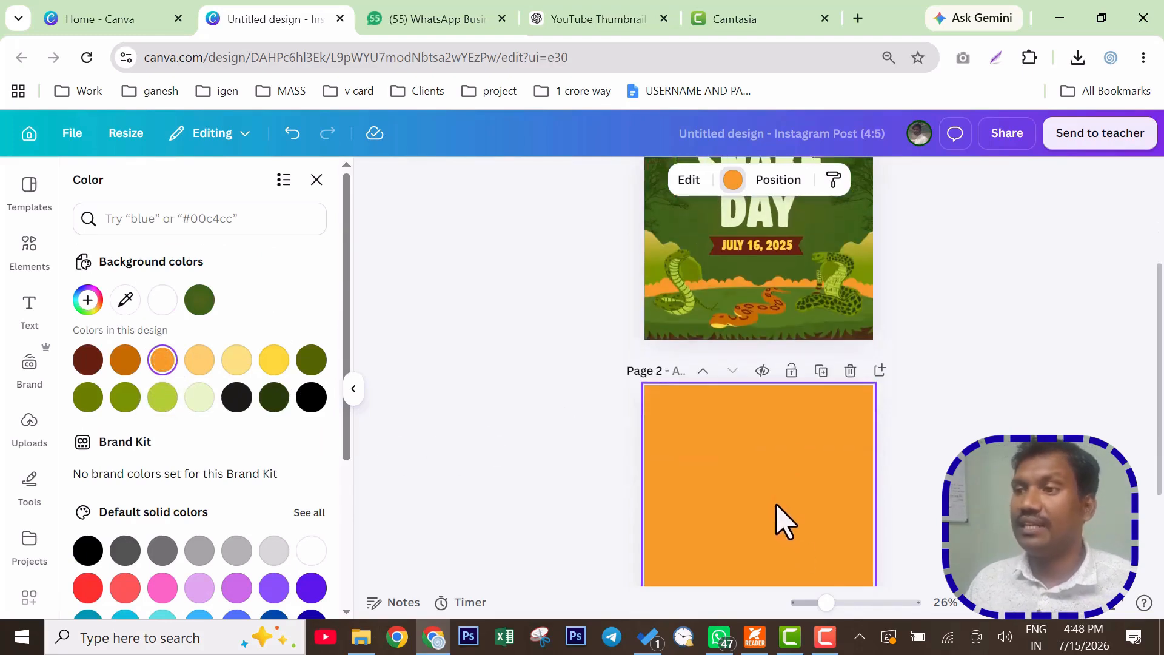
# Search the elements for "kid" and add the photo of the boy giving two thumbs up to page 2
pyautogui.click(28, 252)
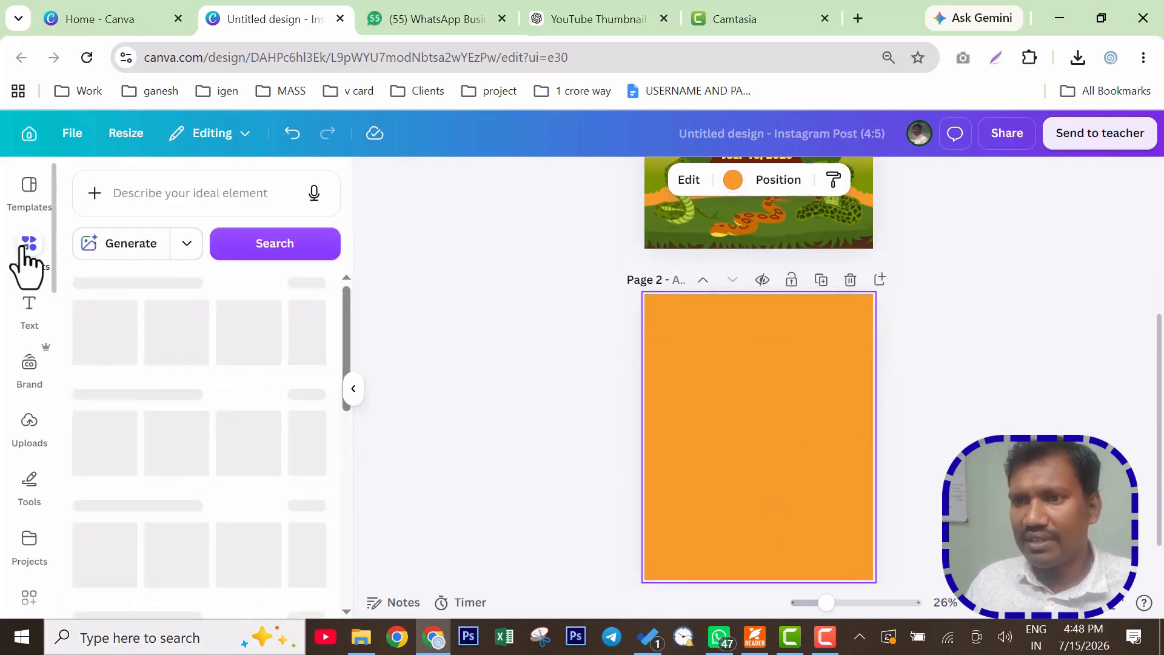
pyautogui.click(194, 192)
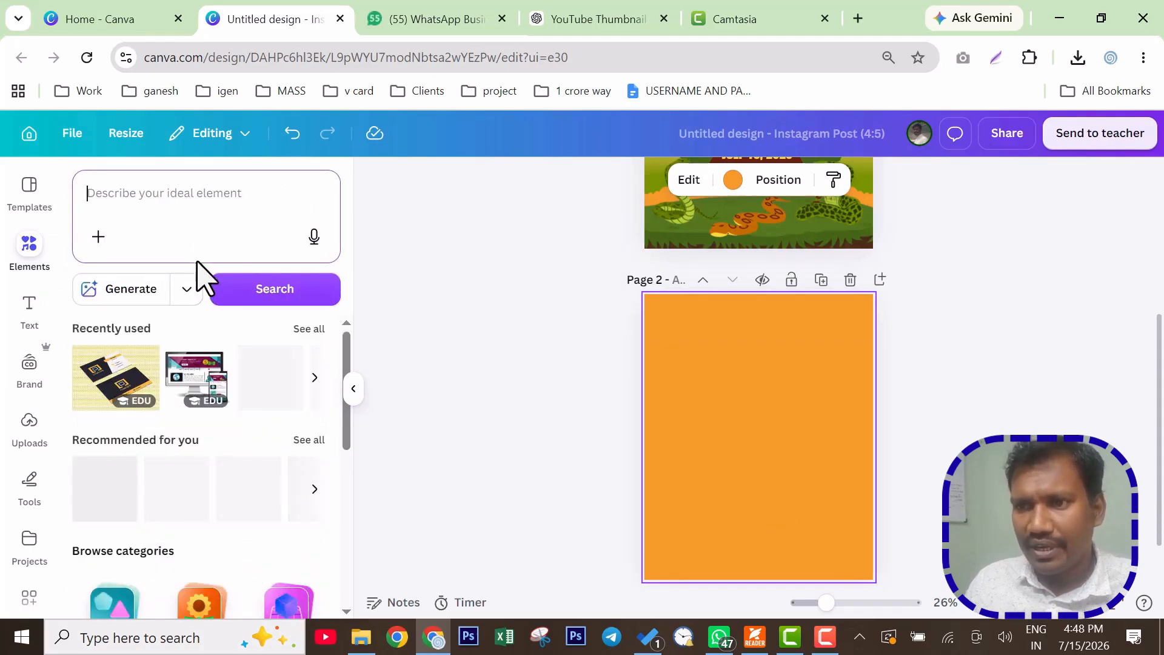
pyautogui.write('kid')
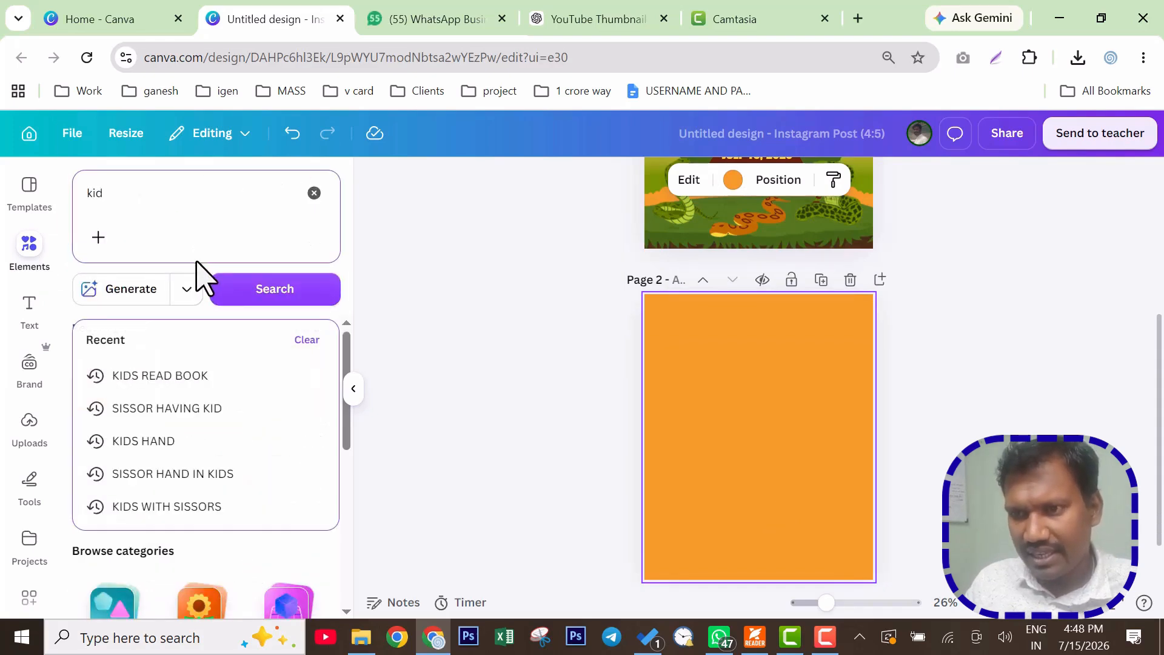
pyautogui.press('Return')
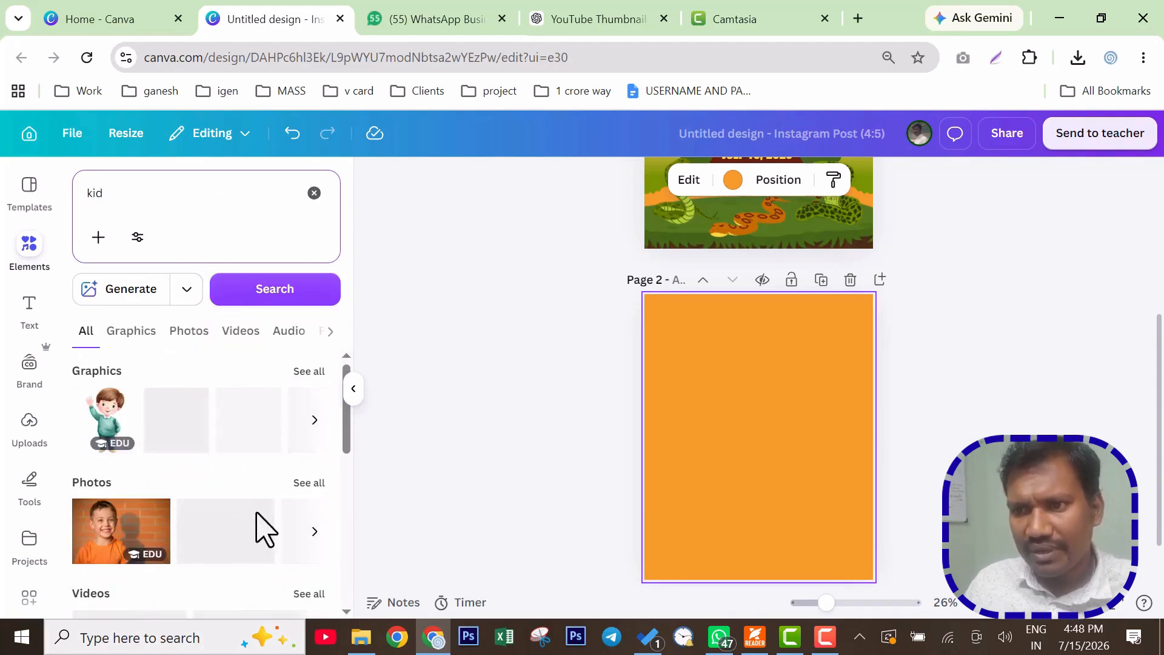
pyautogui.click(309, 483)
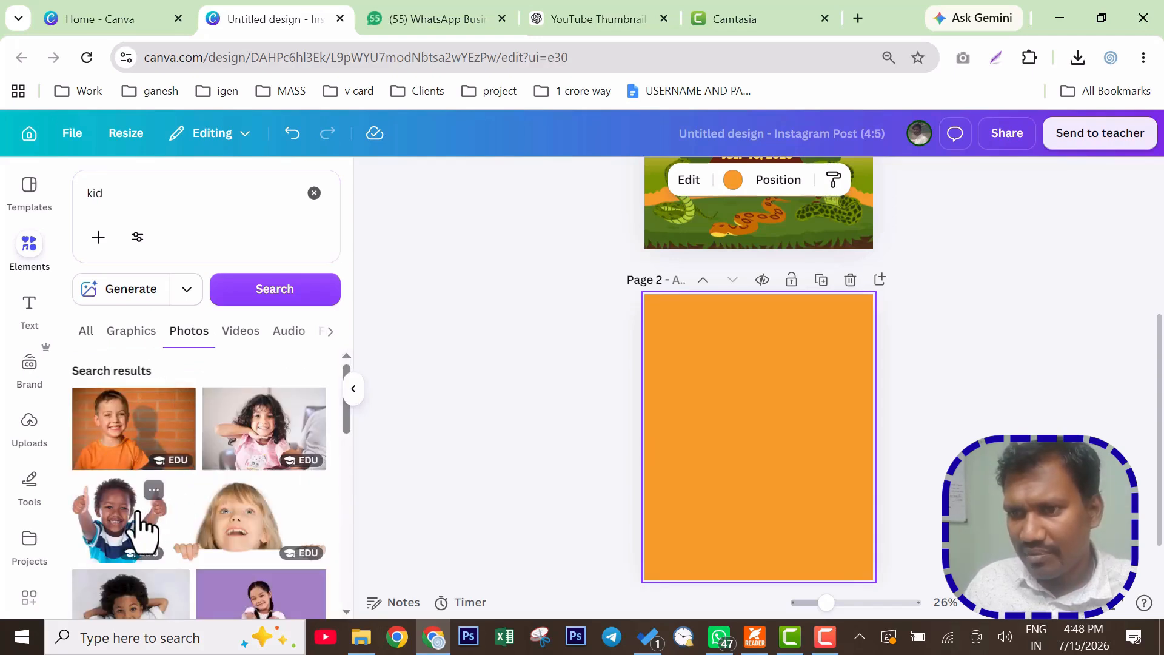
pyautogui.click(137, 514)
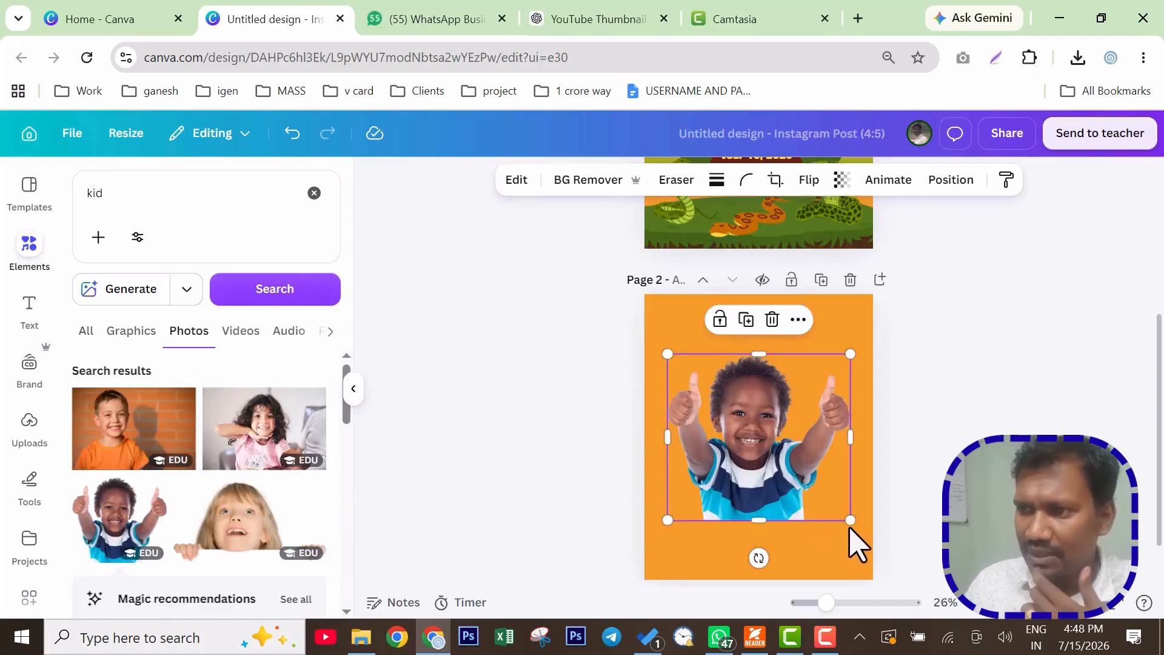
# Shrink the thumbs-up boy photo and place it near the middle of page 2
pyautogui.moveTo(850, 519); pyautogui.dragTo(840, 510)
pyautogui.moveTo(763, 438); pyautogui.dragTo(791, 451)
pyautogui.click(804, 538)
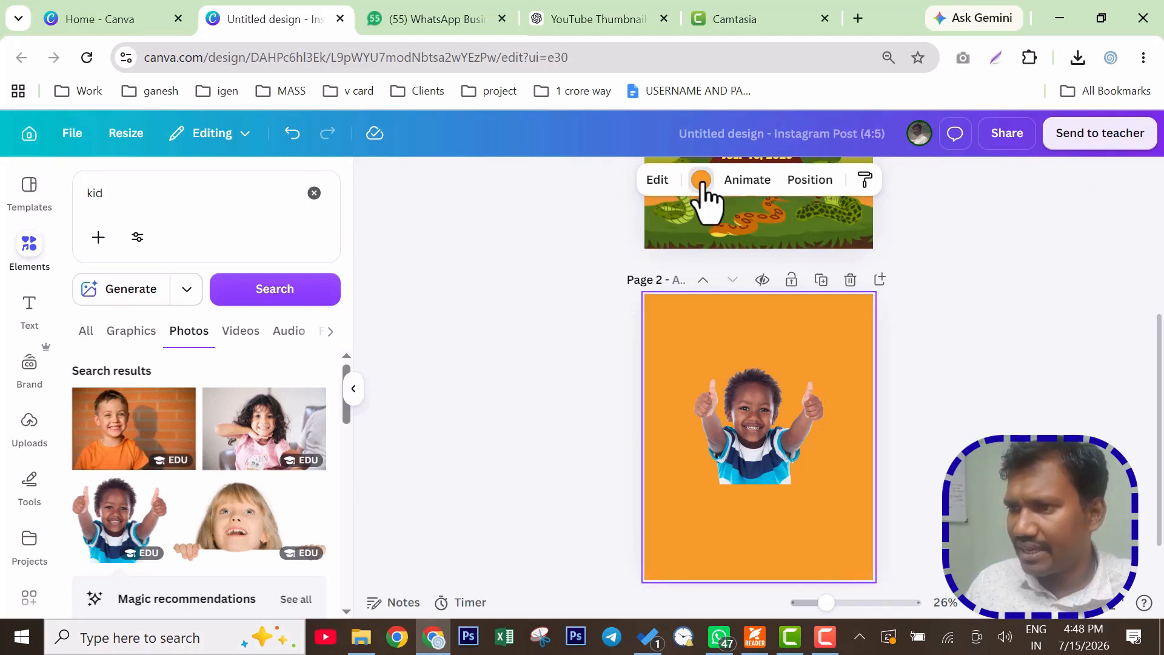
# Change page 2's background to the dark navy blue from the boy photo's colors, trying its light blue first
pyautogui.click(701, 180)
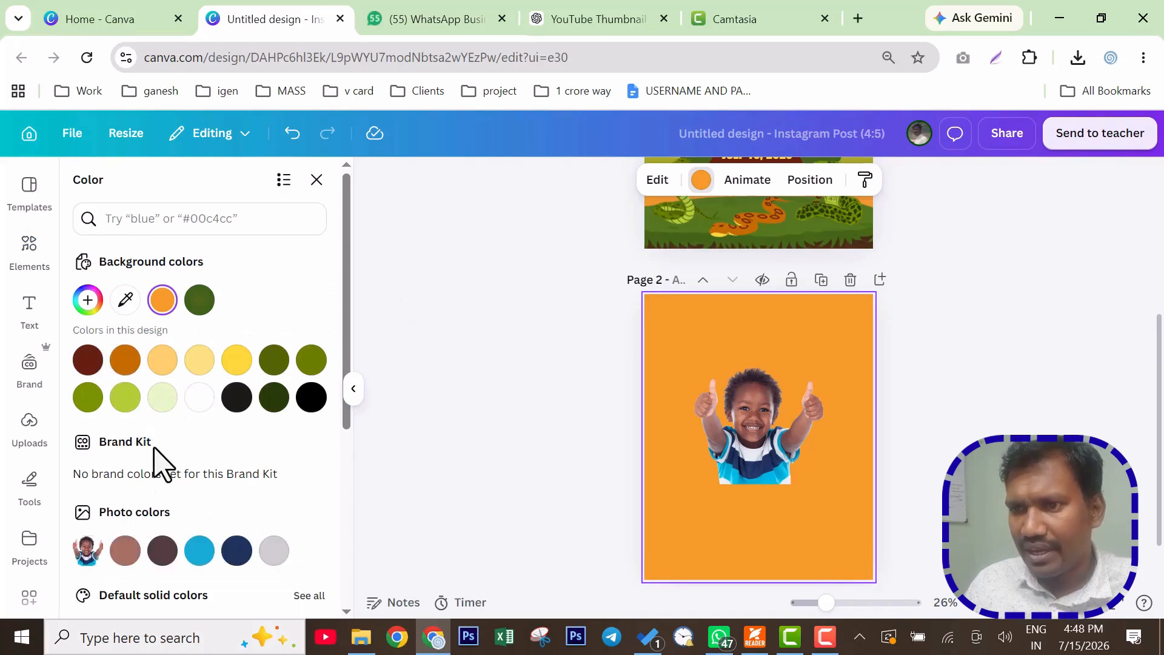
pyautogui.scroll(-2, 159, 462)
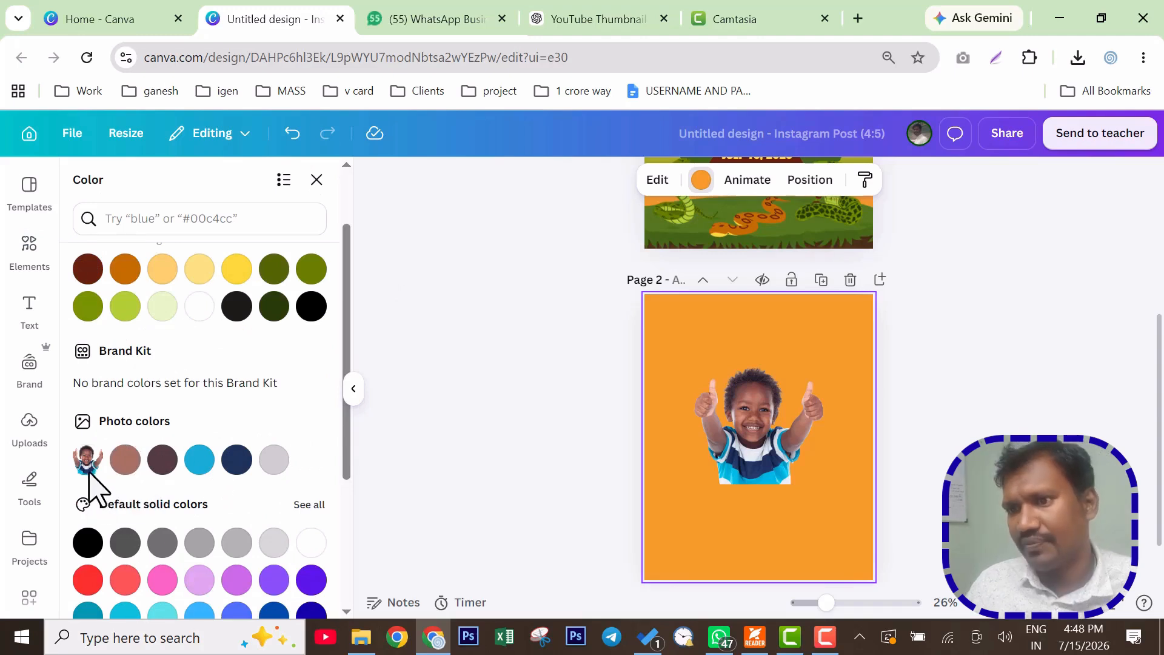
pyautogui.click(198, 463)
pyautogui.click(237, 461)
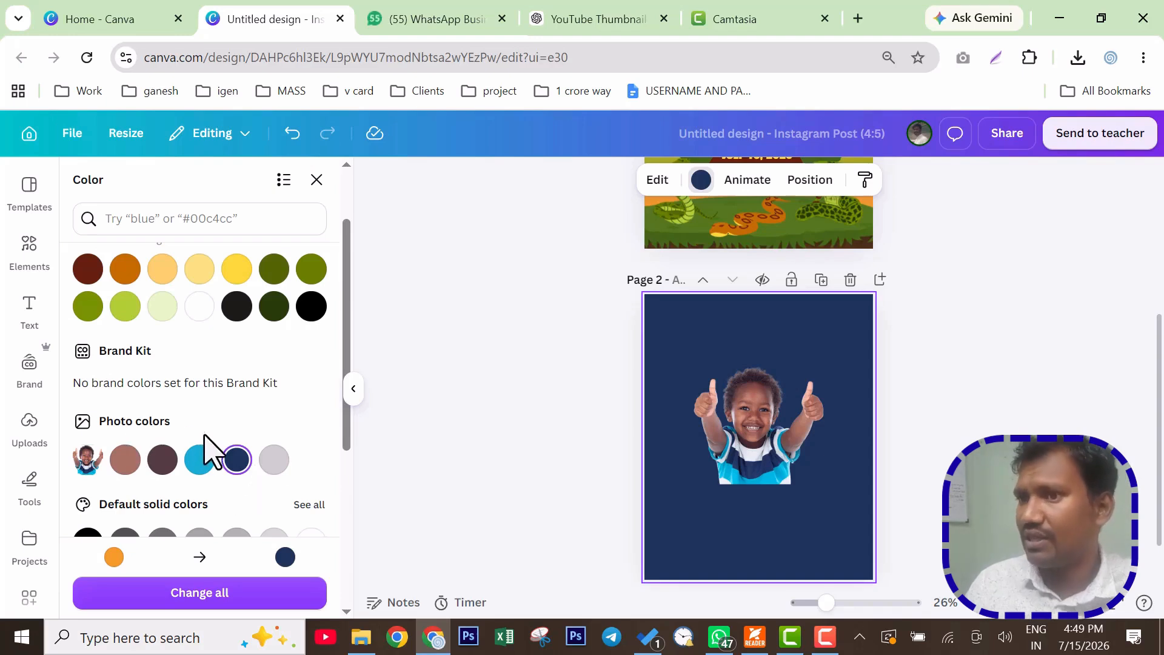
pyautogui.scroll(3, 158, 388)
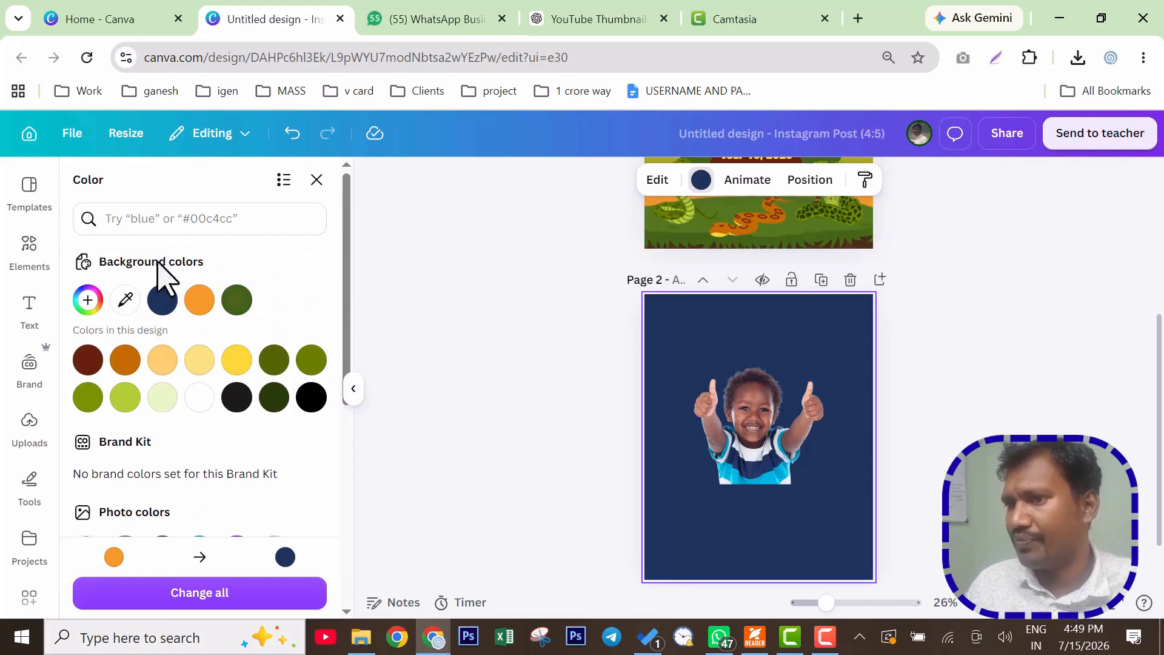
# Add the jumping cartoon boy graphic in the striped shirt to page 2 and shrink it into the page's upper-left area
pyautogui.click(26, 246)
pyautogui.click(120, 340)
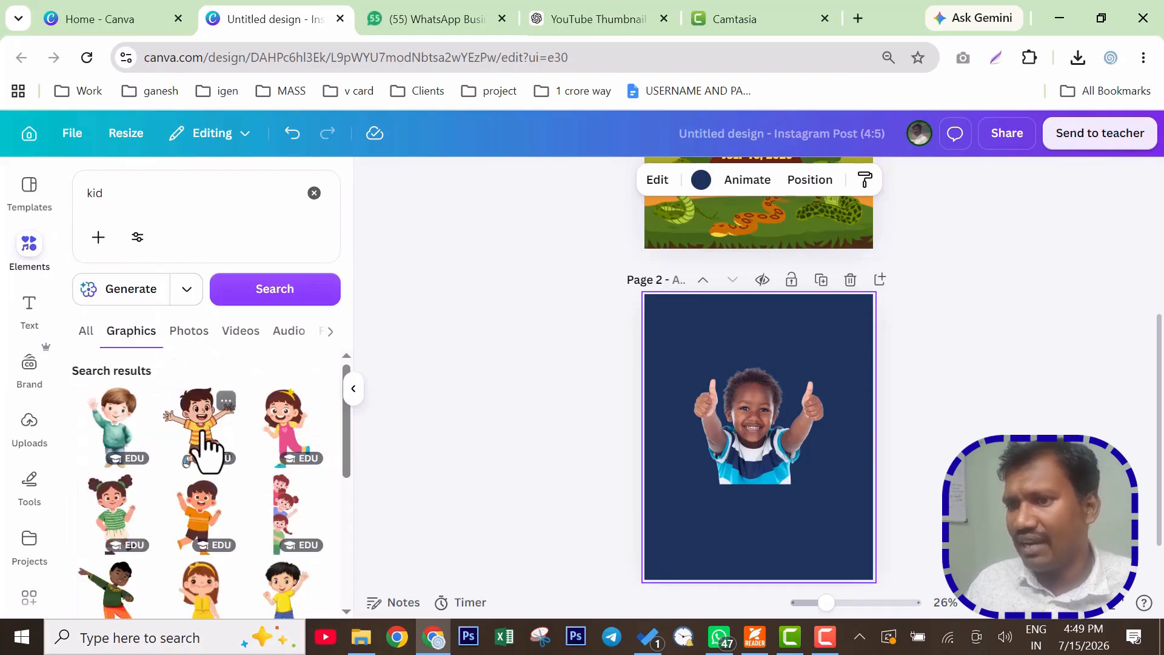
pyautogui.click(203, 448)
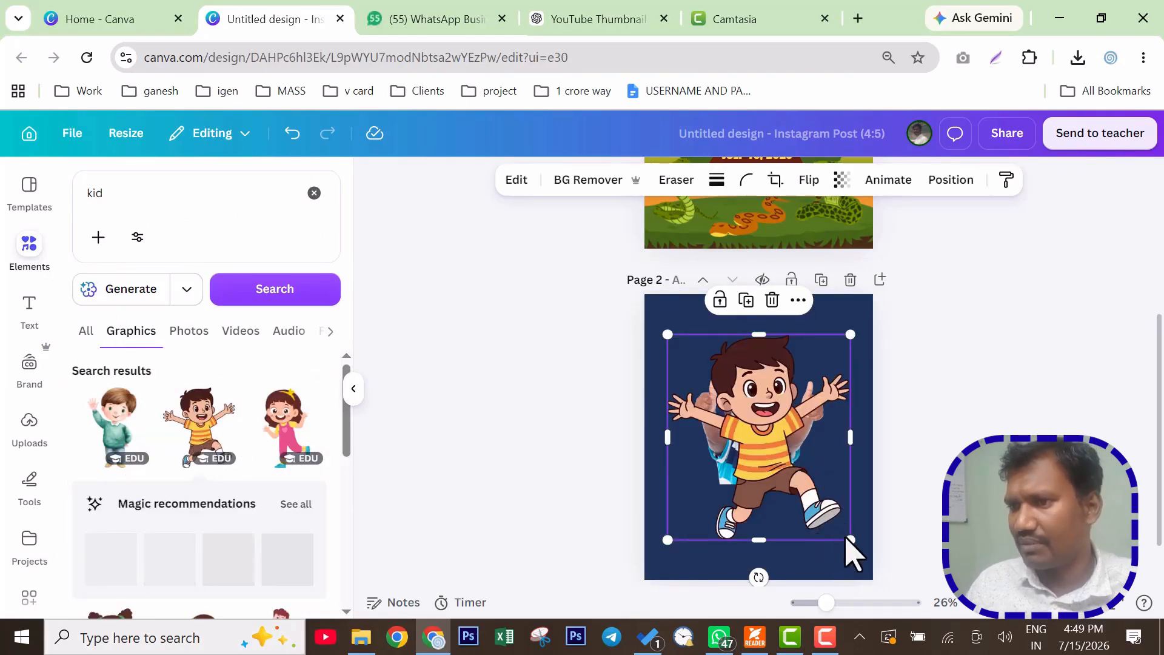
pyautogui.moveTo(845, 537); pyautogui.dragTo(768, 448)
pyautogui.moveTo(713, 368); pyautogui.dragTo(704, 328)
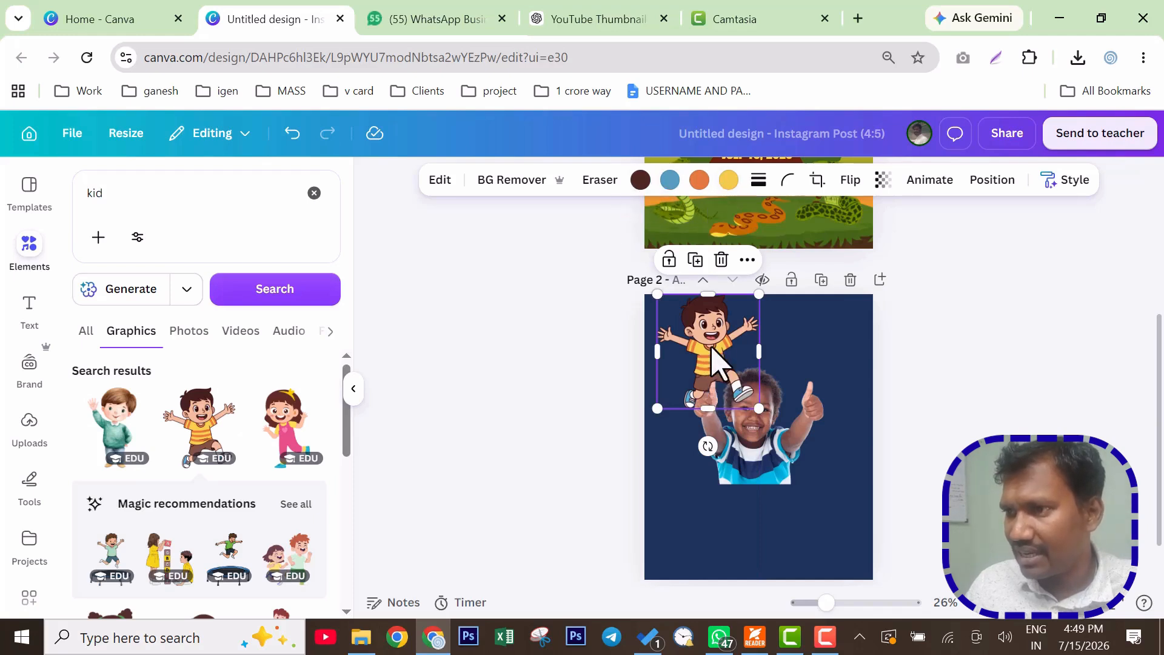
pyautogui.moveTo(711, 347); pyautogui.dragTo(711, 364)
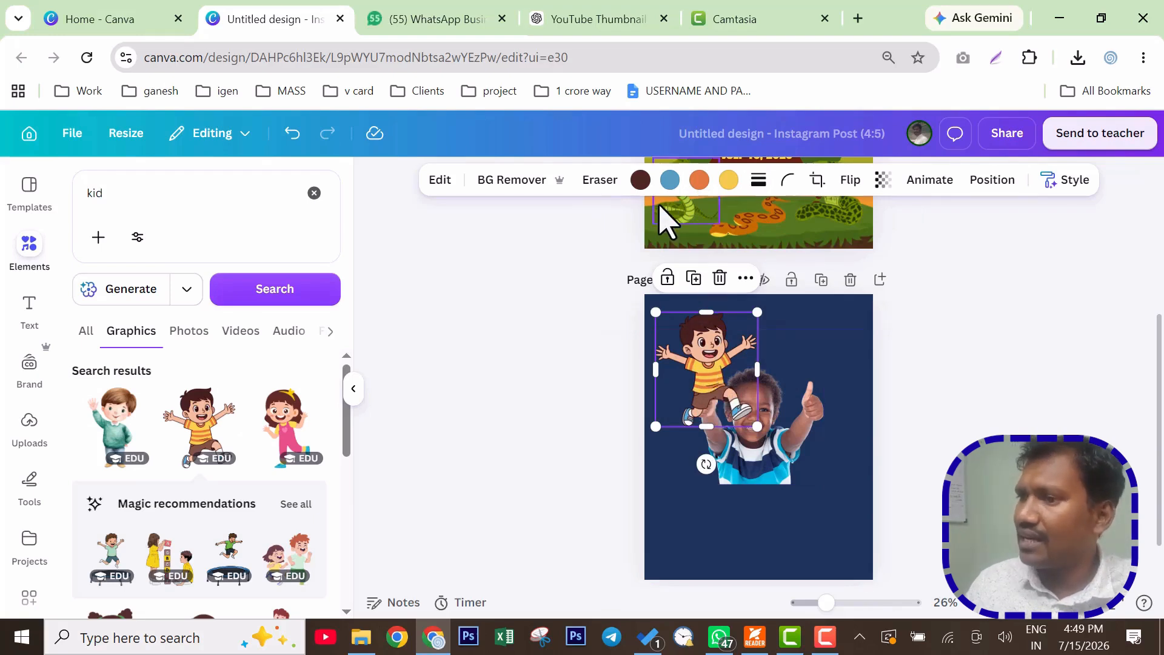
# Recolor the cartoon boy's yellow shirt with the photo's light blue, and make the graphic slightly smaller at the page's left edge
pyautogui.click(730, 181)
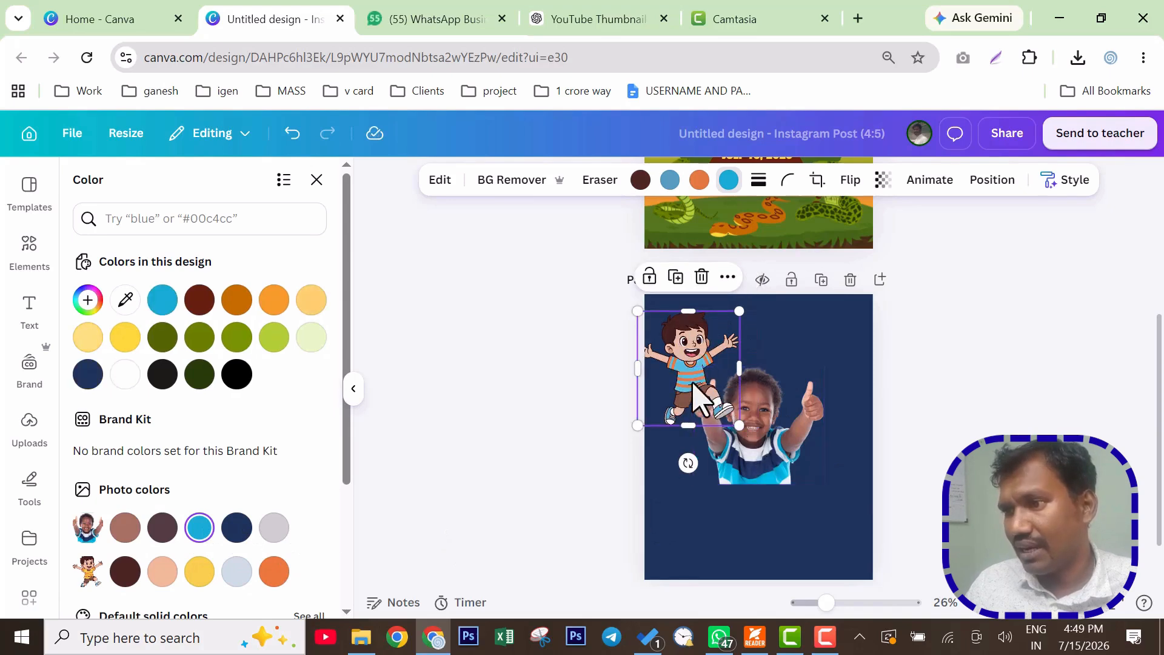
pyautogui.moveTo(694, 373); pyautogui.dragTo(701, 356)
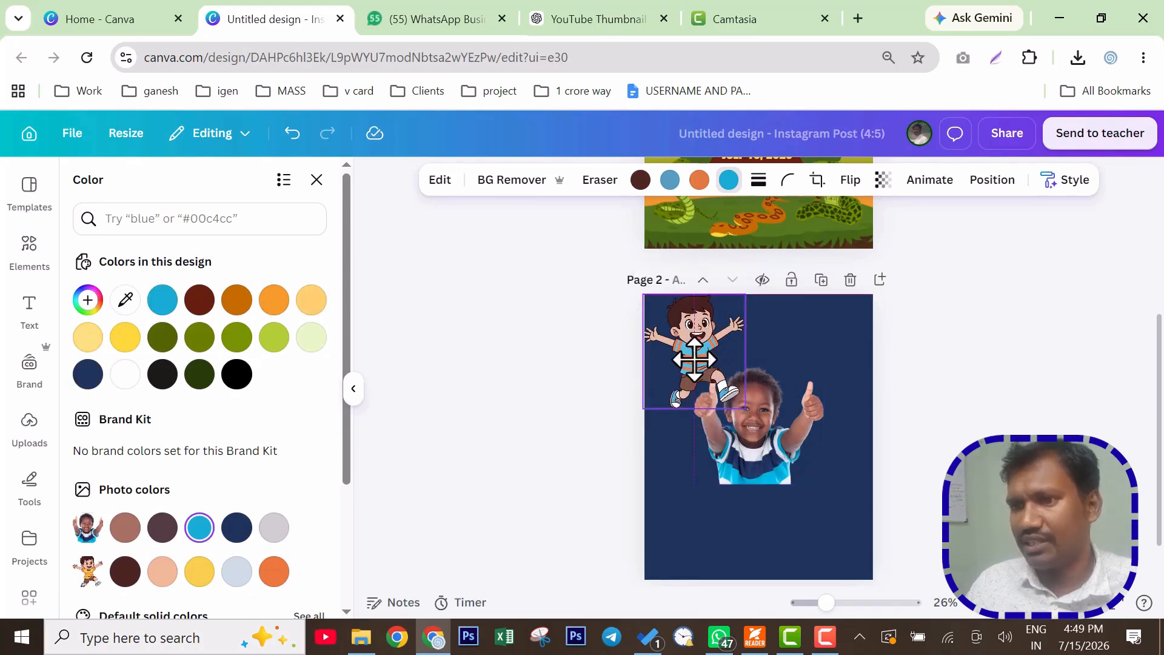
pyautogui.moveTo(744, 296); pyautogui.dragTo(728, 313)
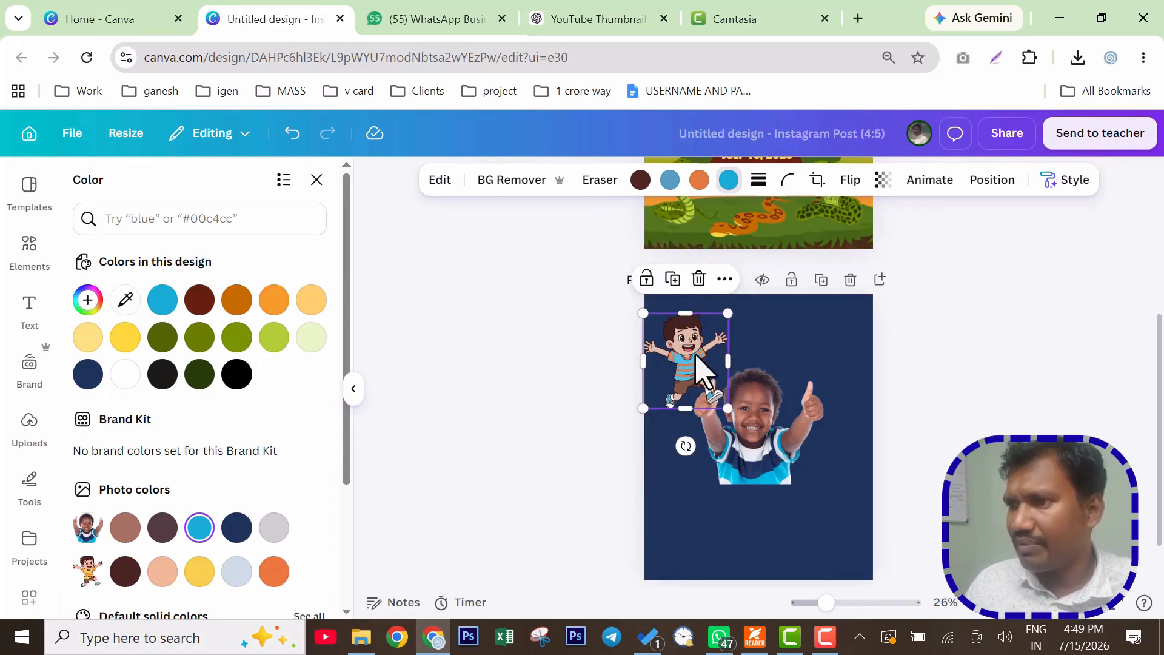
# Try recoloring the cartoon boy's orange tones with the design's navy blue, and undo the change
pyautogui.click(697, 200)
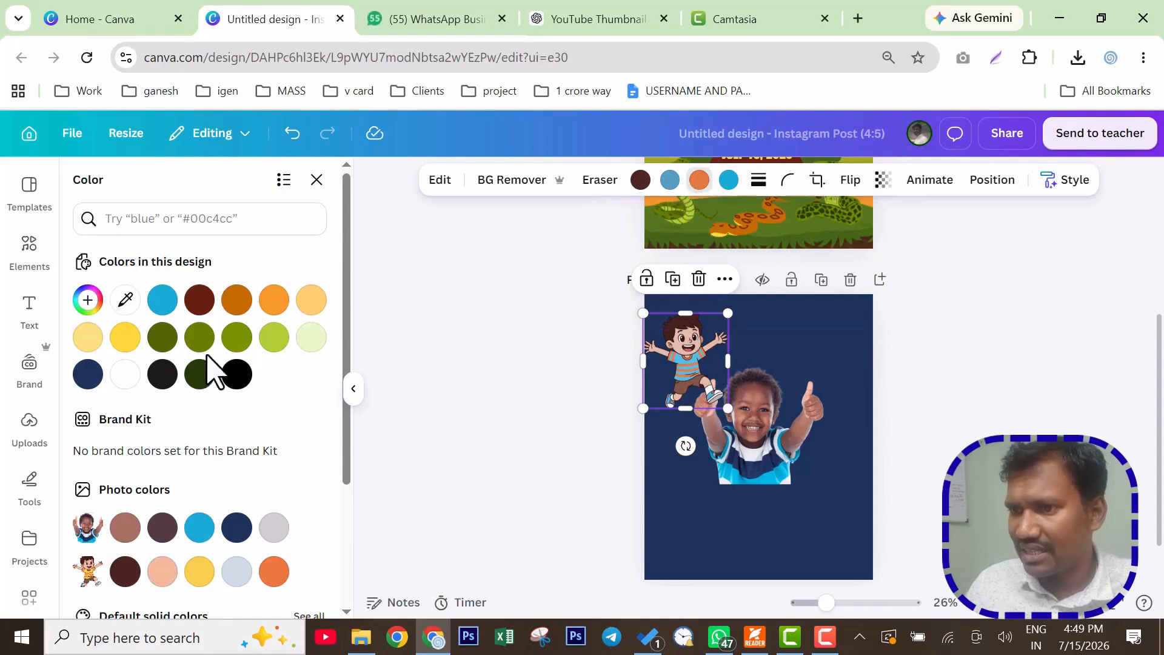
pyautogui.click(86, 376)
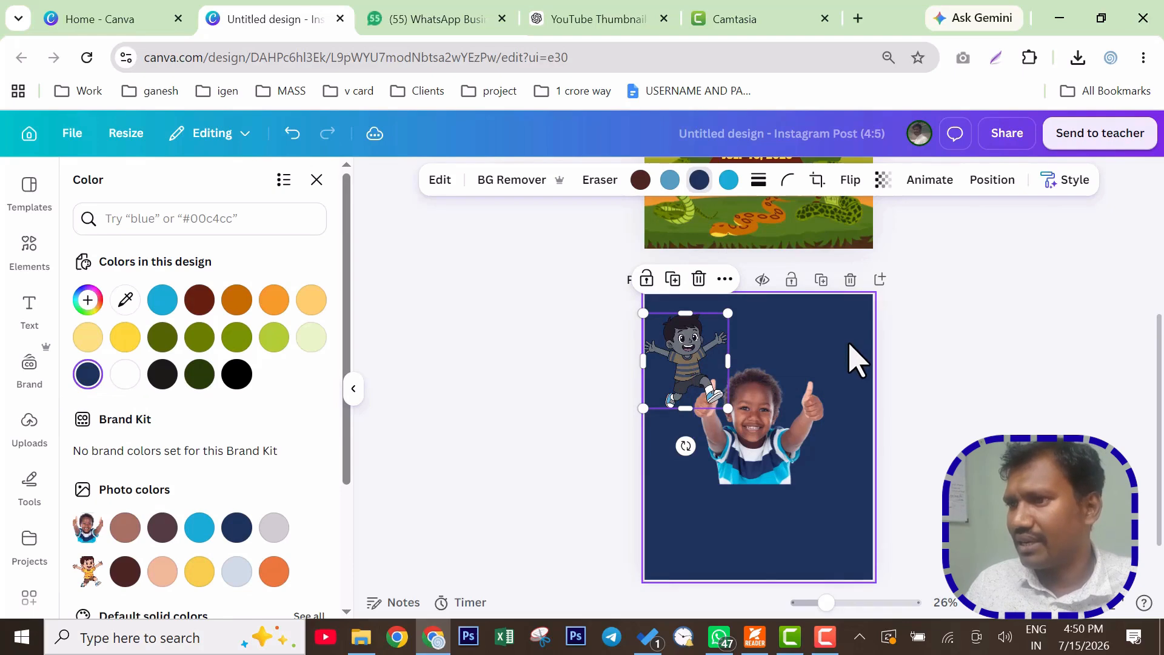
pyautogui.hotkey('ctrl', 'z')
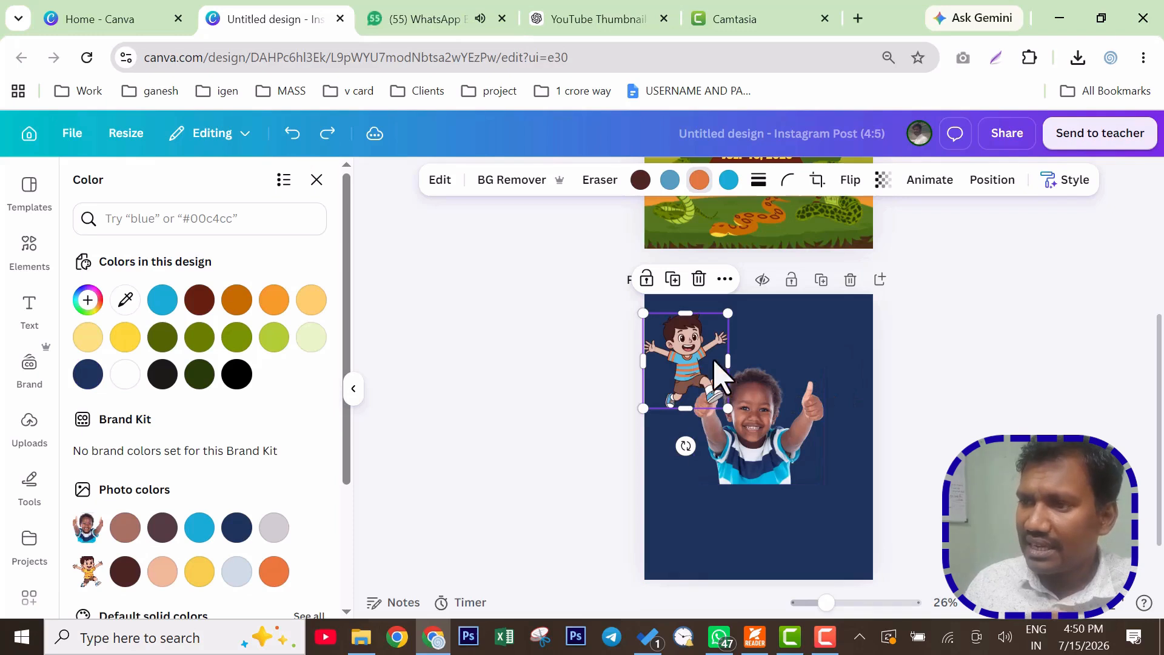
# Move the cartoon boy graphic to the lower part of page 2, overlapping the bottom of the photo
pyautogui.moveTo(721, 378); pyautogui.dragTo(794, 502)
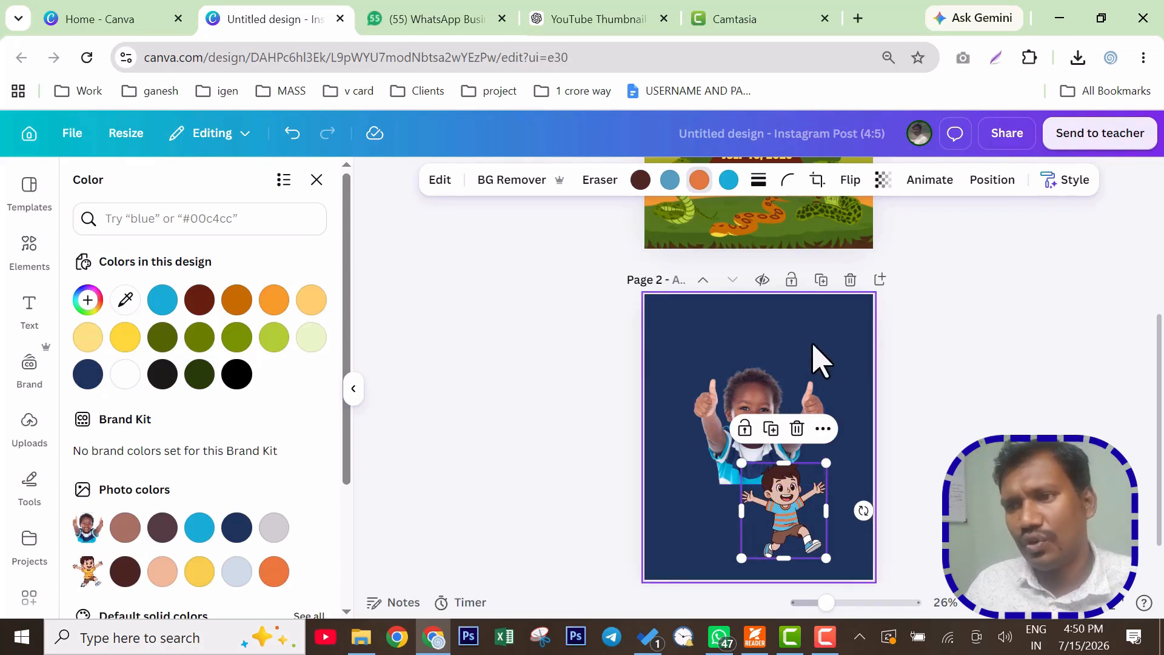
pyautogui.scroll(3, 812, 370)
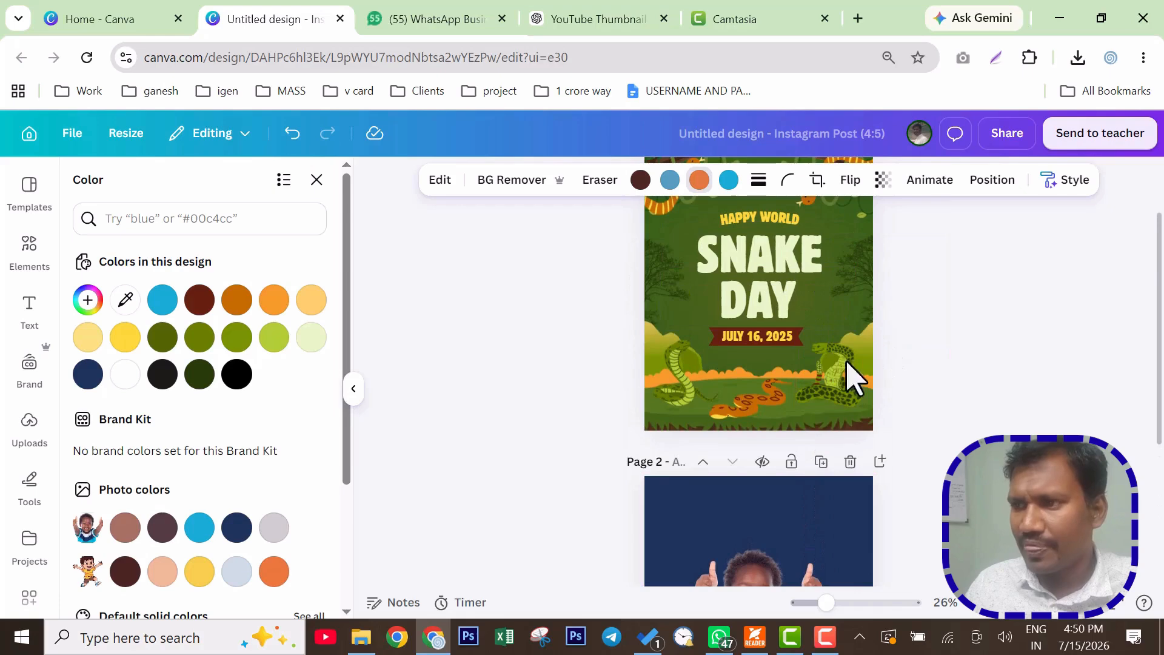
pyautogui.scroll(-4, 788, 427)
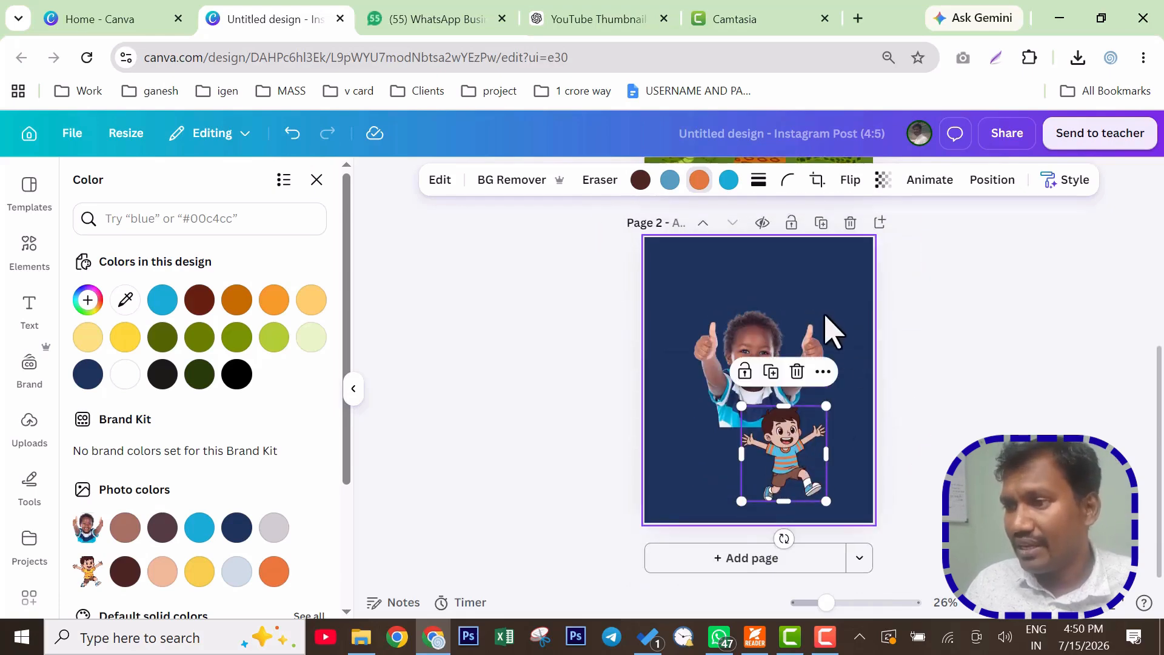
# Set page 2's background to the dark brown #492F33 sampled from the boy's hair with the eyedropper, and open its custom color settings
pyautogui.click(819, 290)
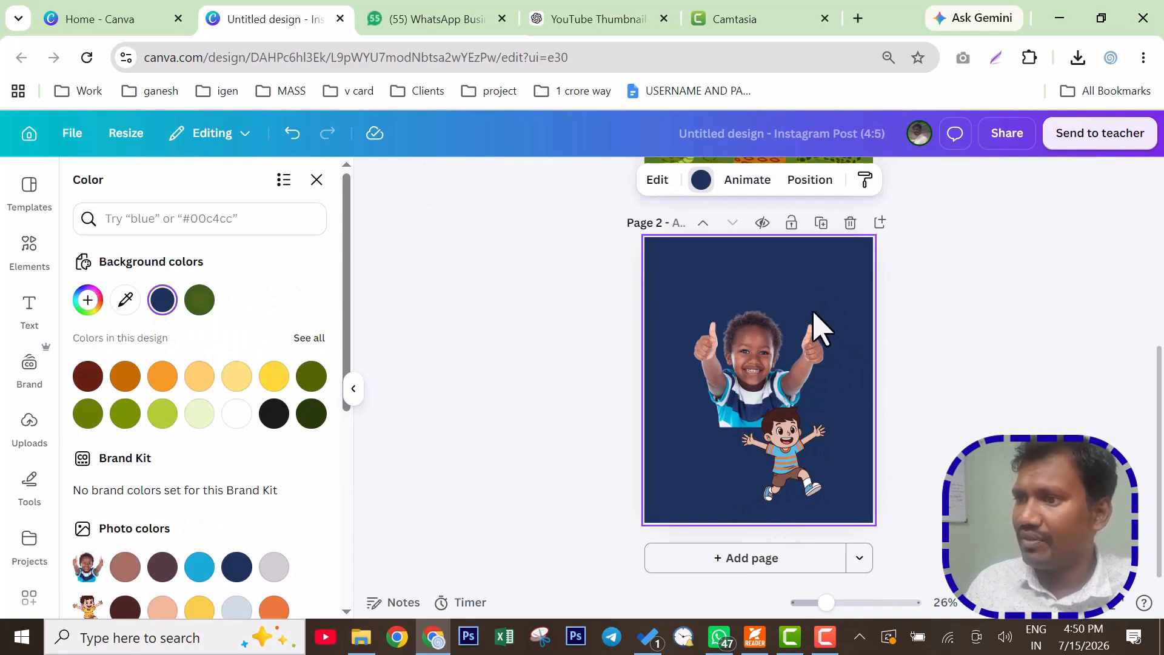
pyautogui.click(813, 310)
pyautogui.click(815, 286)
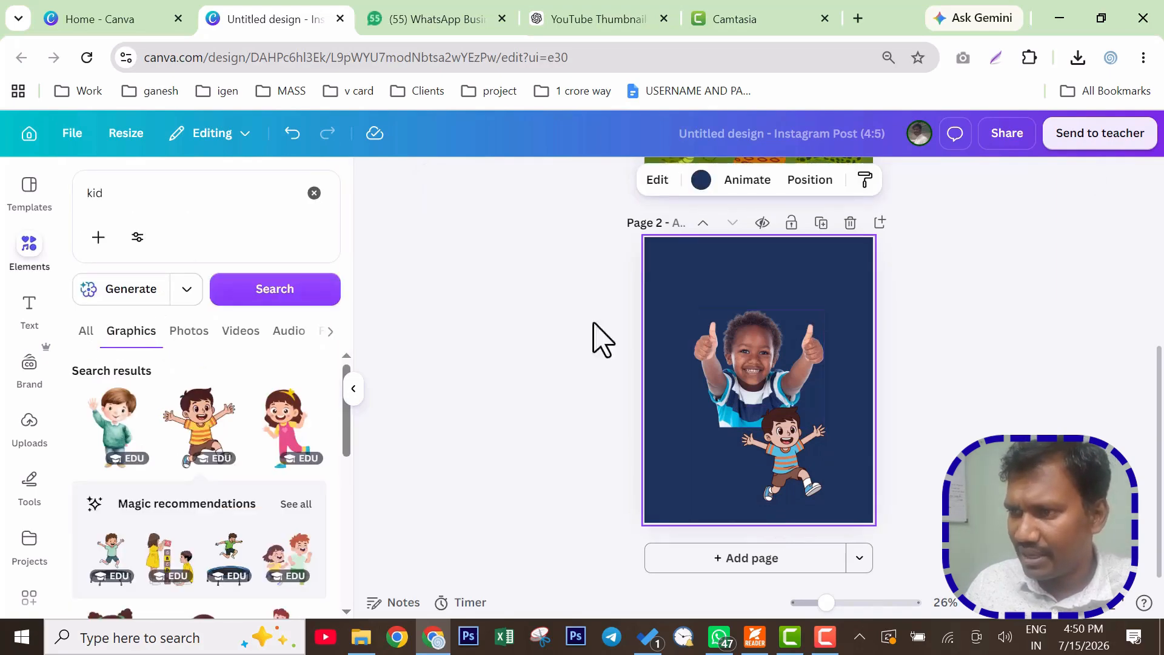
pyautogui.click(700, 180)
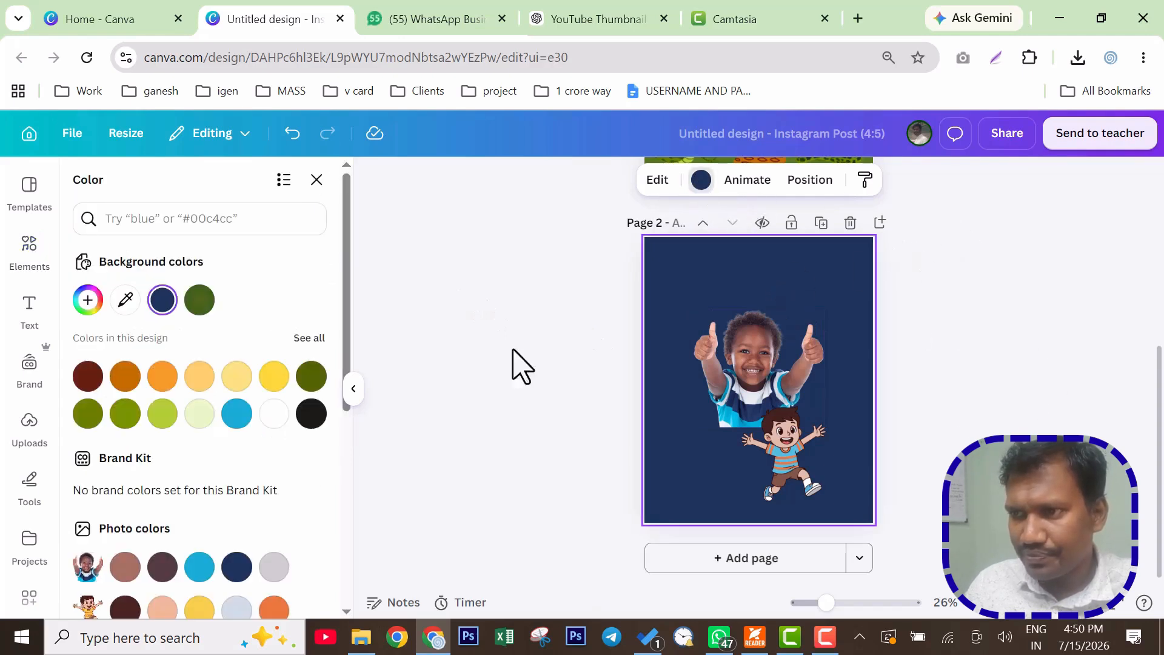
pyautogui.click(125, 303)
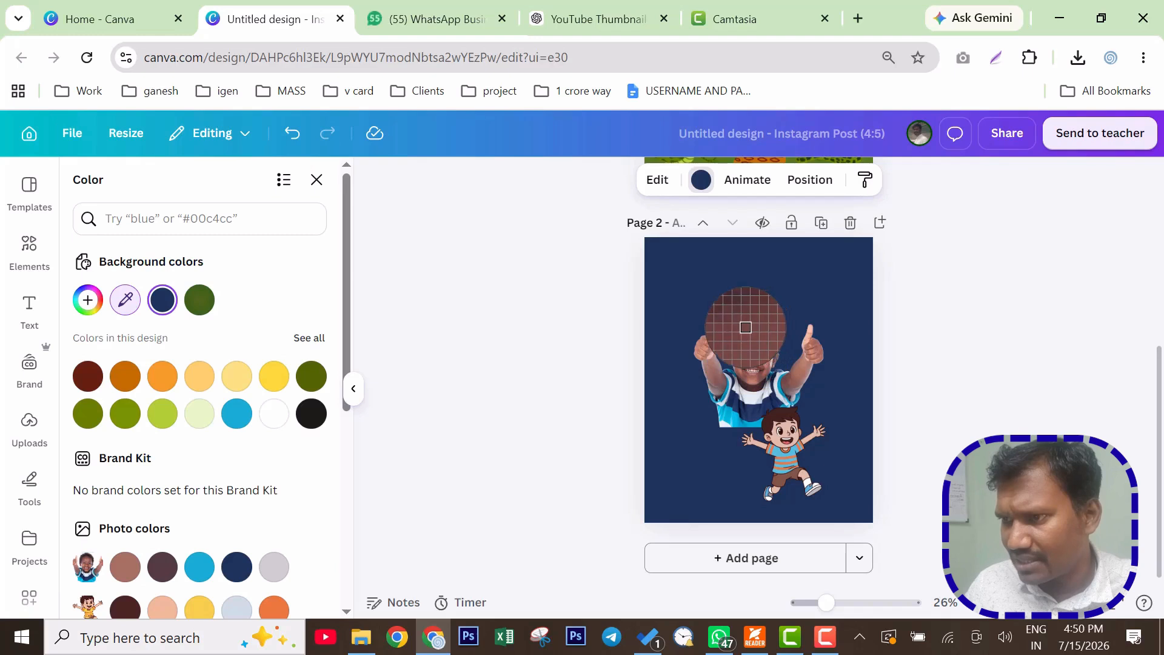
pyautogui.click(746, 327)
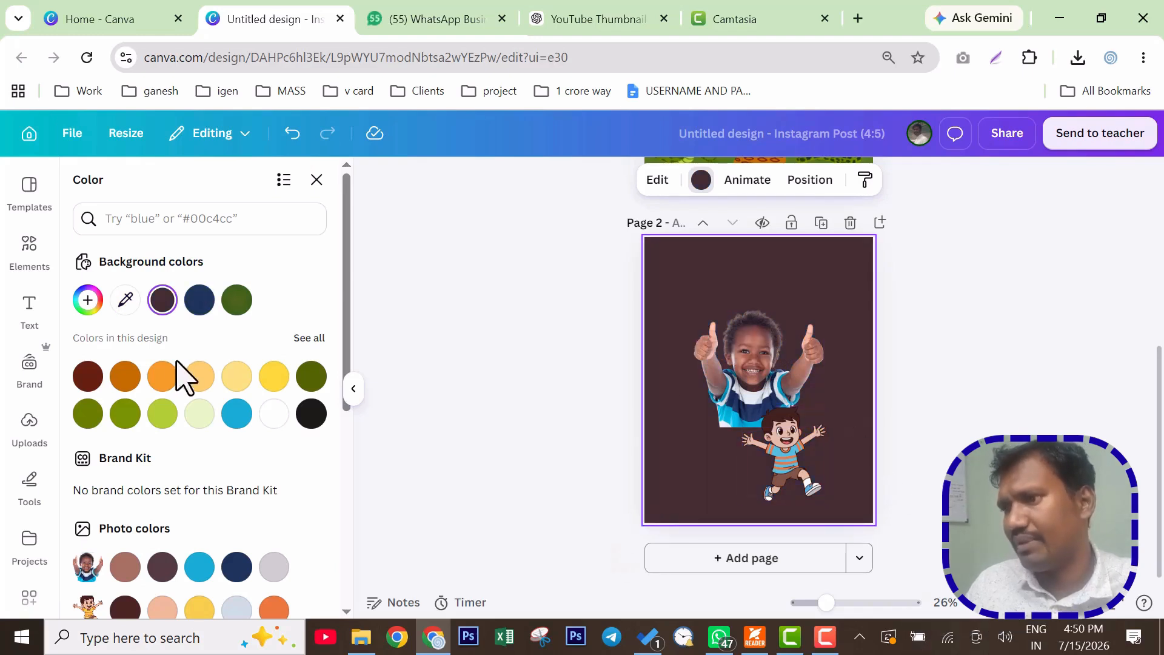
pyautogui.click(90, 302)
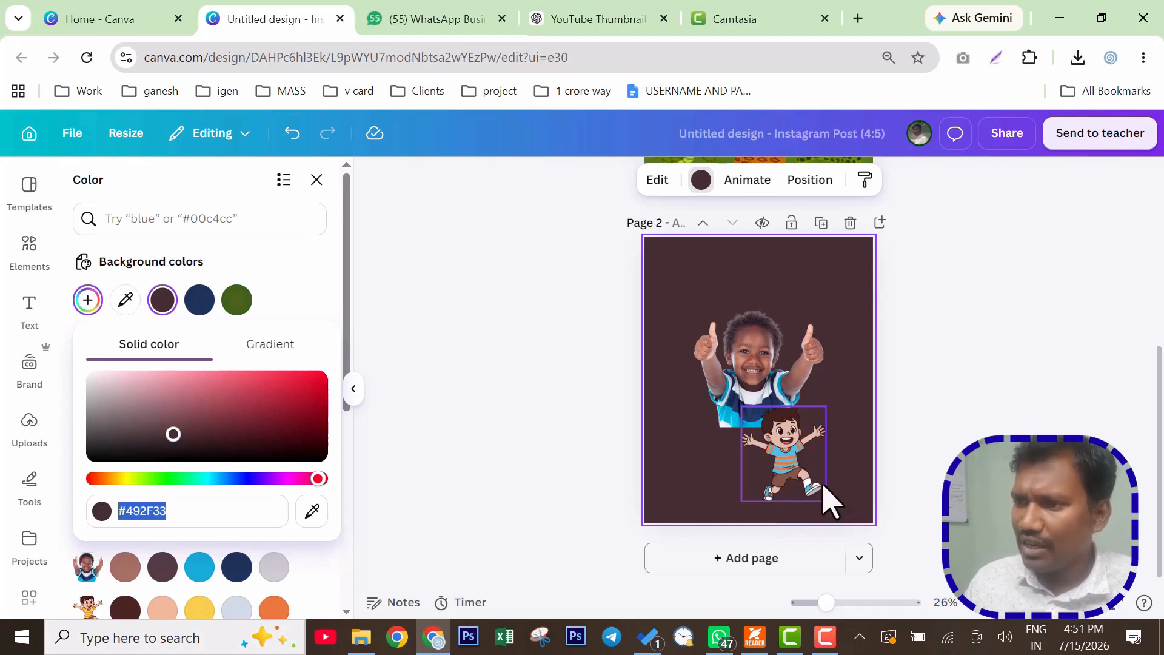
# Apply the Latte filter to the vine branch image in page 1's upper-left corner
pyautogui.scroll(5, 697, 479)
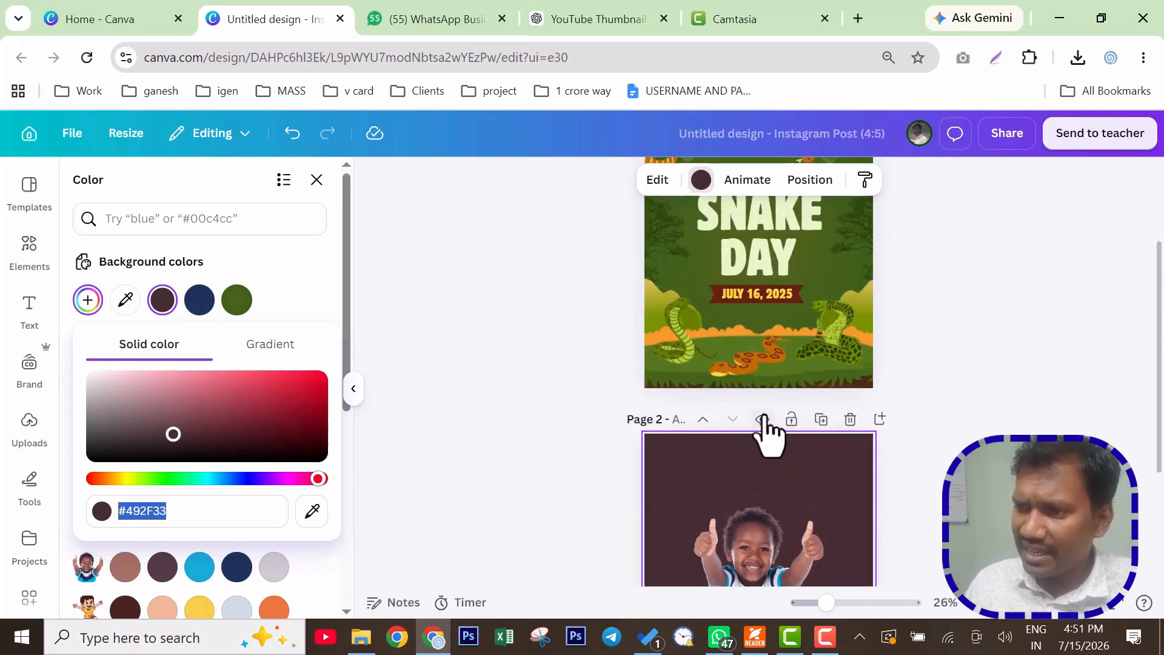
pyautogui.scroll(2, 764, 423)
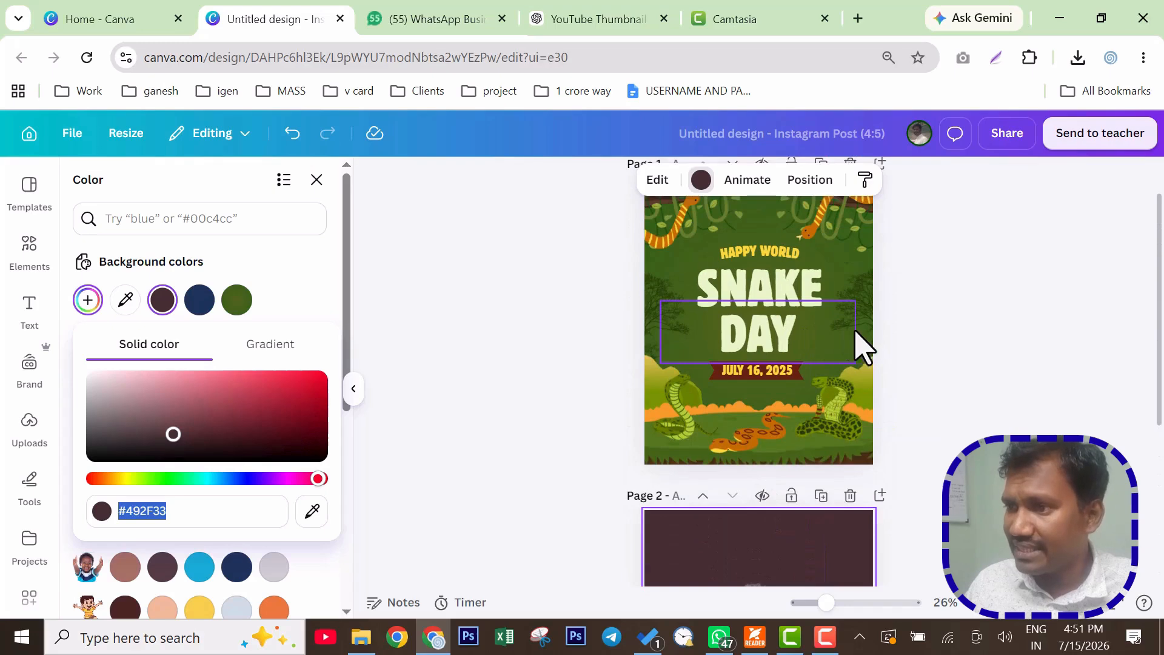
pyautogui.click(867, 351)
pyautogui.scroll(1, 891, 376)
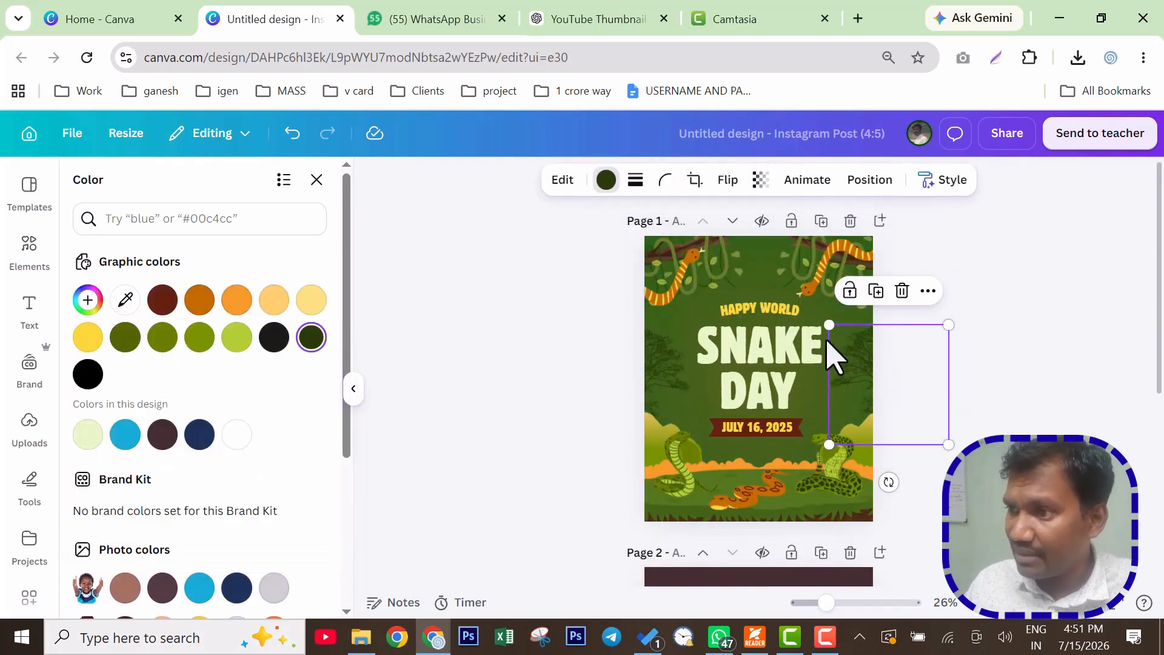
pyautogui.click(577, 180)
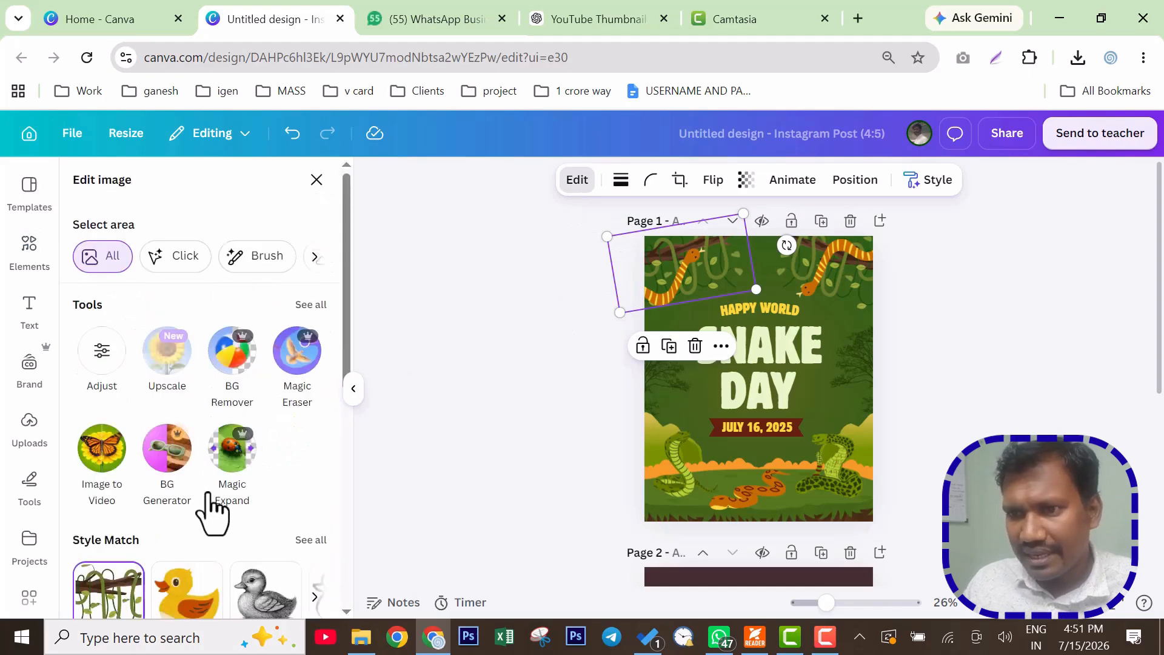
pyautogui.scroll(-8, 208, 494)
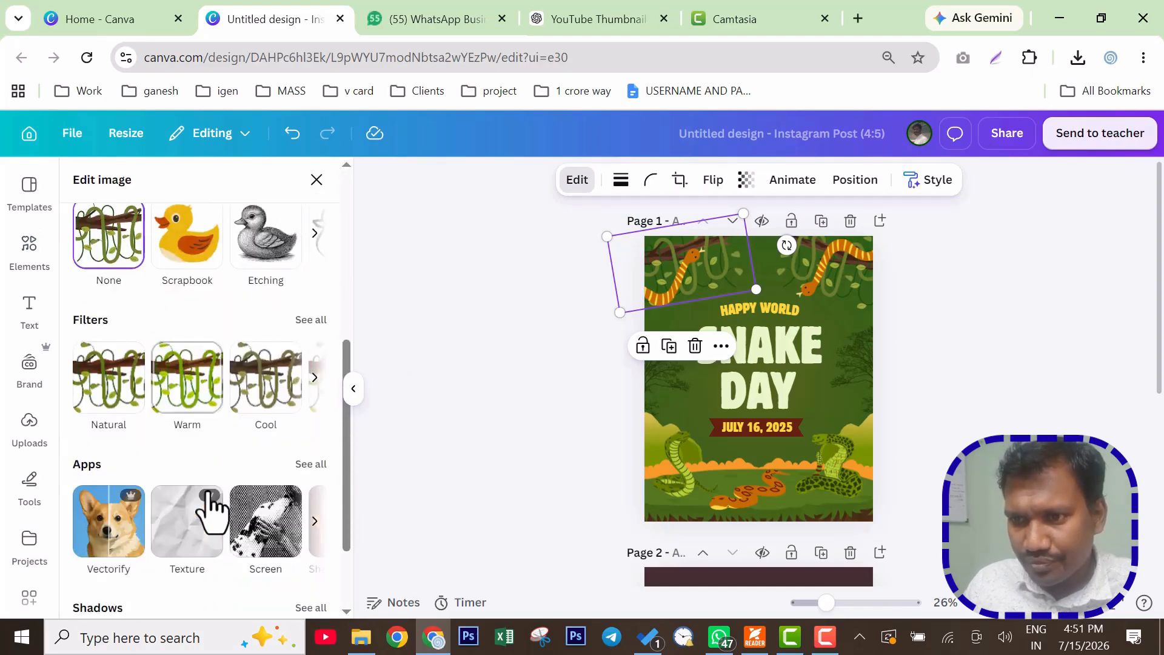
pyautogui.scroll(-1, 261, 475)
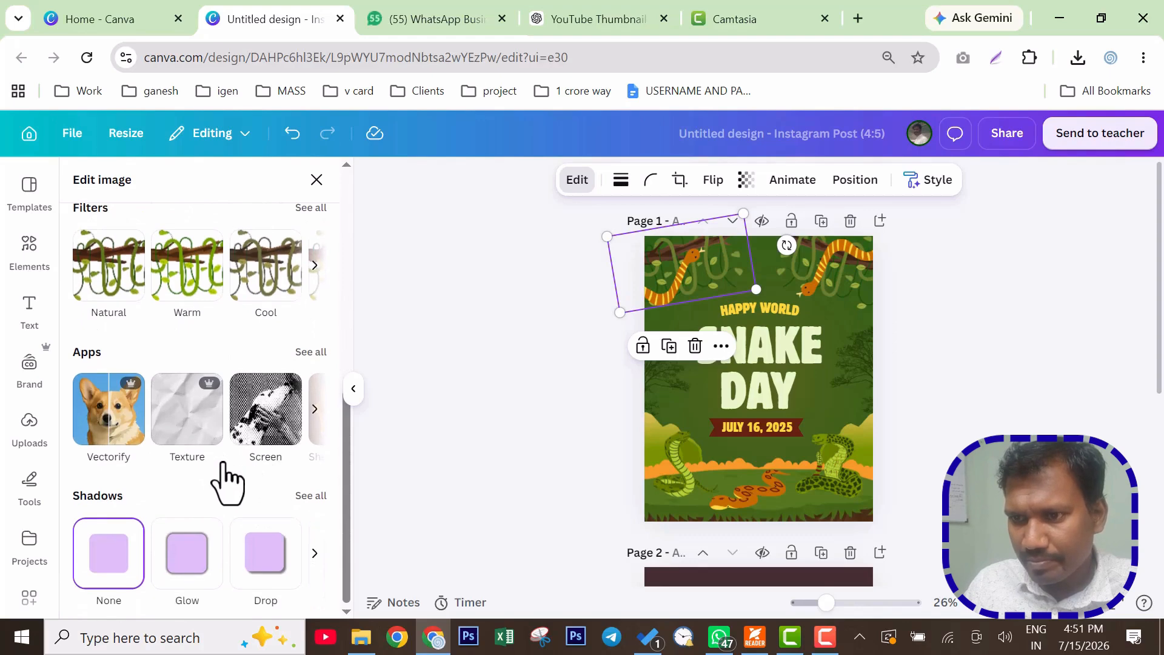
pyautogui.scroll(3, 225, 473)
pyautogui.scroll(2, 236, 470)
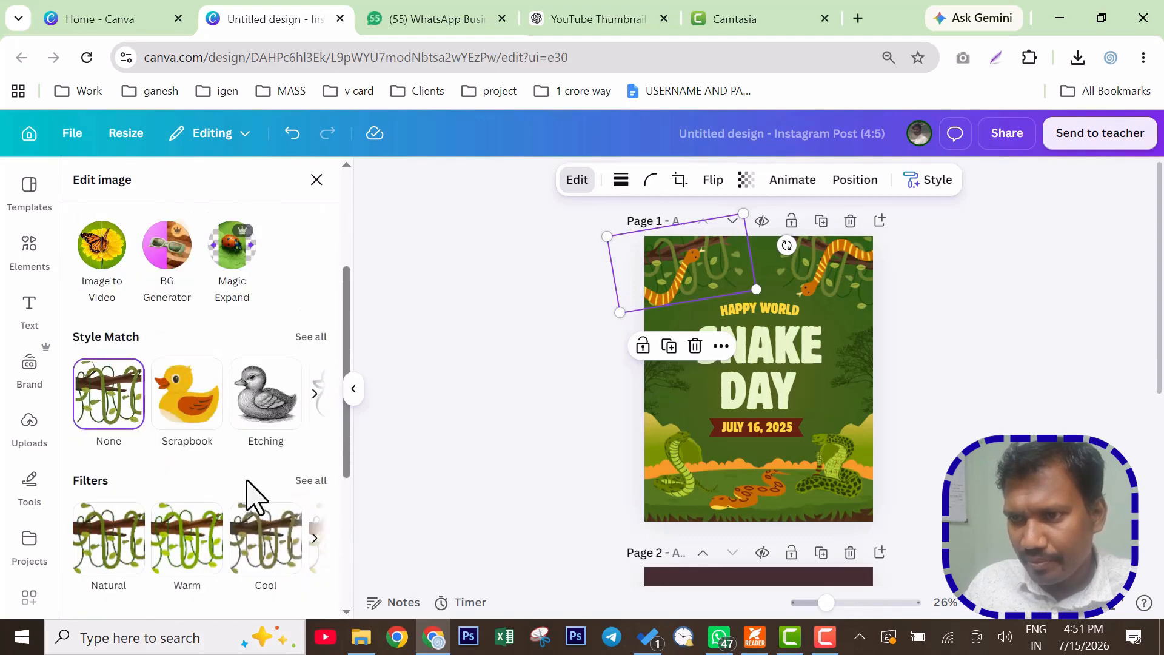
pyautogui.click(309, 481)
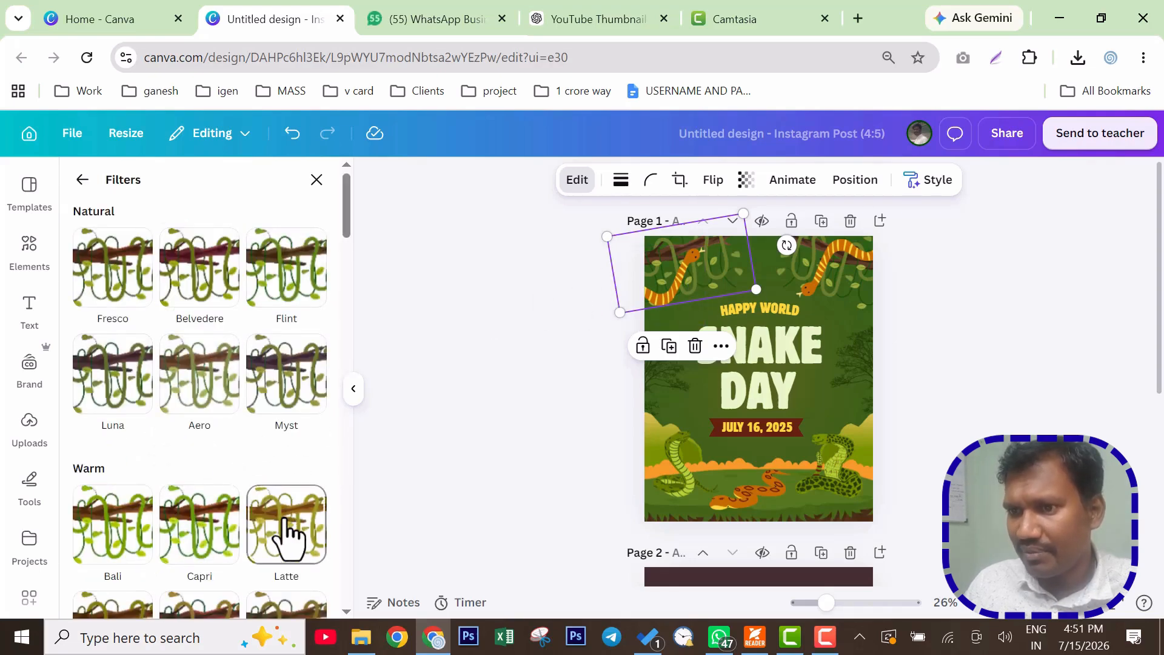
pyautogui.click(285, 532)
pyautogui.scroll(-5, 276, 459)
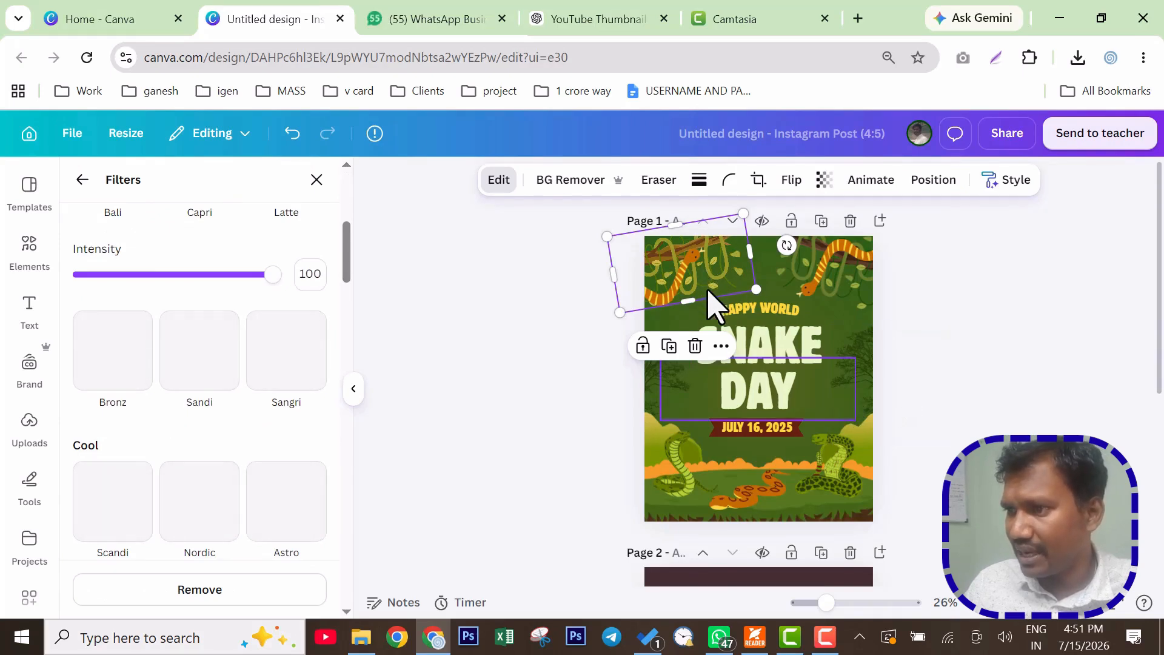
# Move the filtered vine branch image down on page 1, beside the SNAKE heading, and deselect it
pyautogui.moveTo(707, 291); pyautogui.dragTo(713, 352)
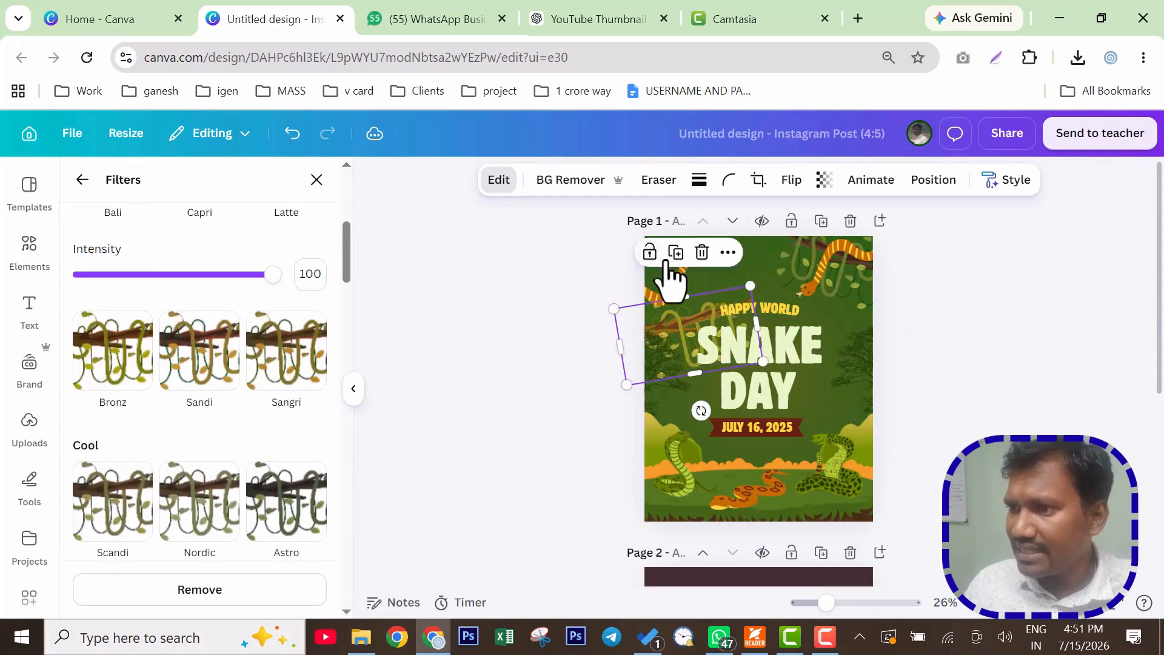
pyautogui.click(1162, 341)
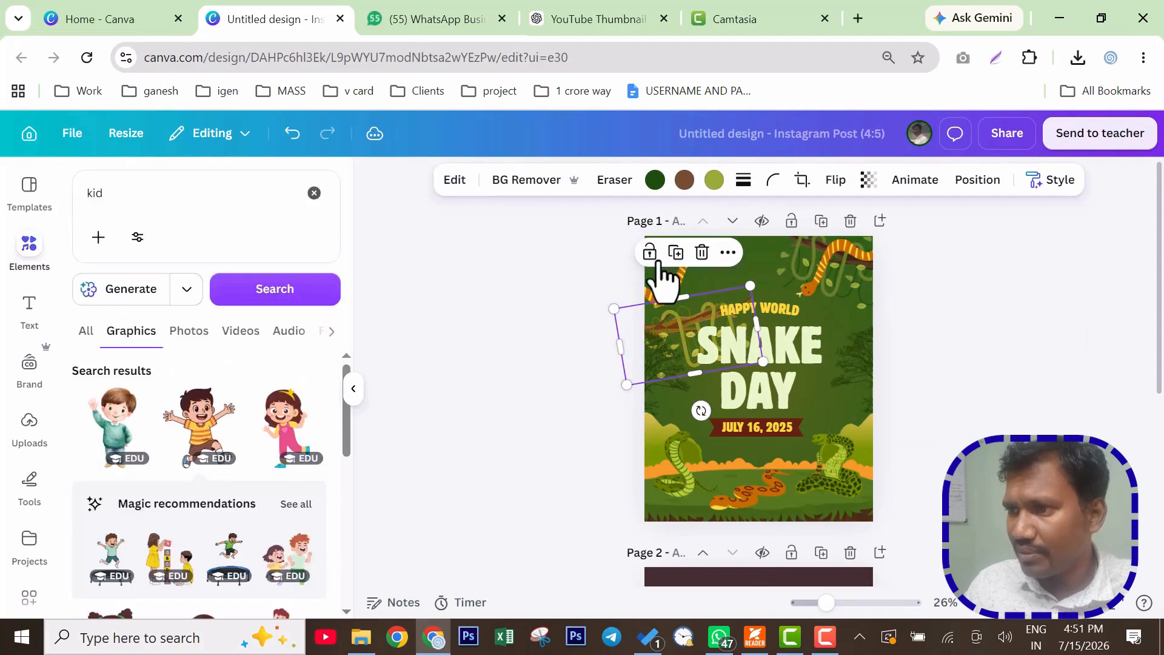
pyautogui.click(653, 253)
pyautogui.click(1093, 299)
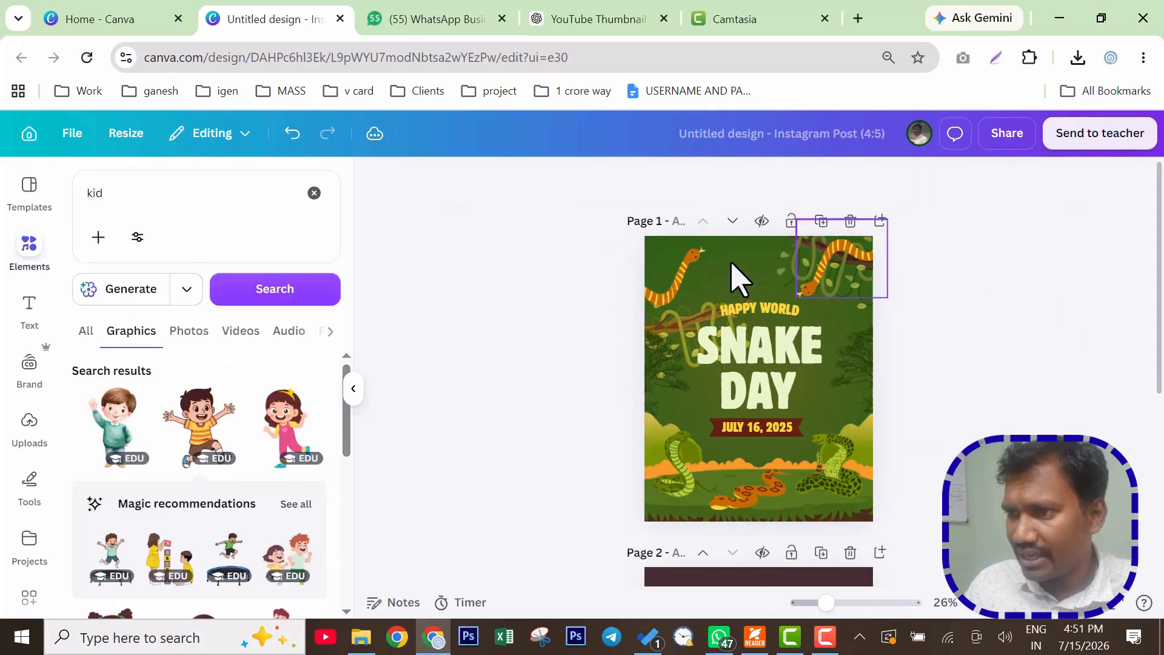
# Select page 1's background and open the full collection of color palettes among the page styles
pyautogui.click(664, 243)
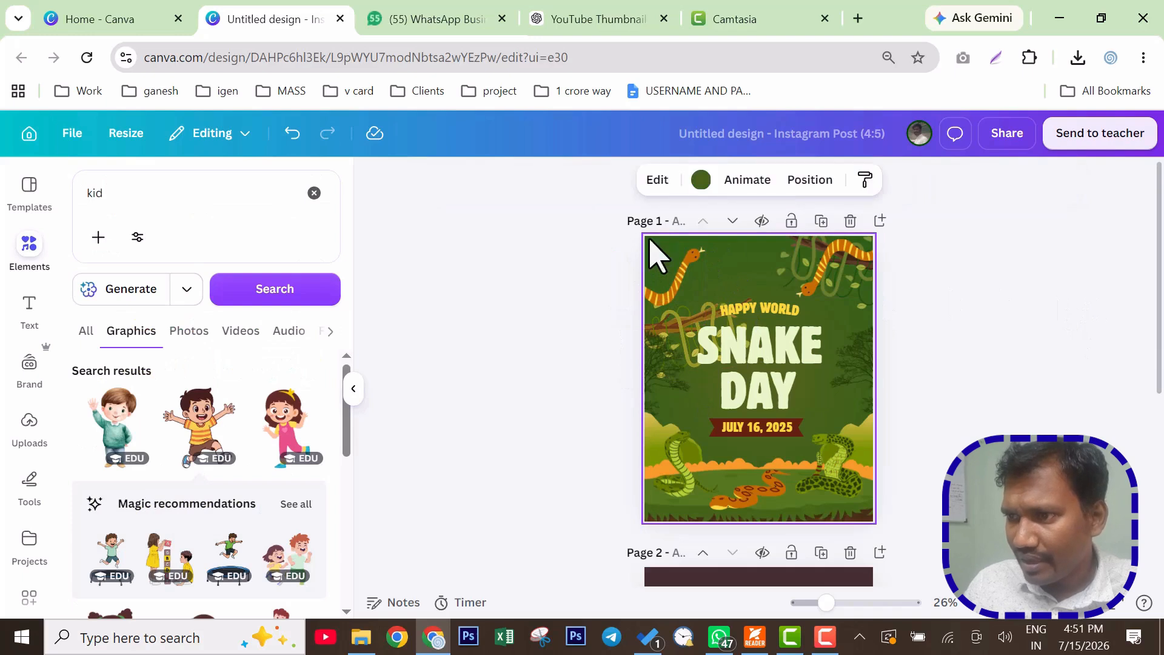
pyautogui.click(661, 182)
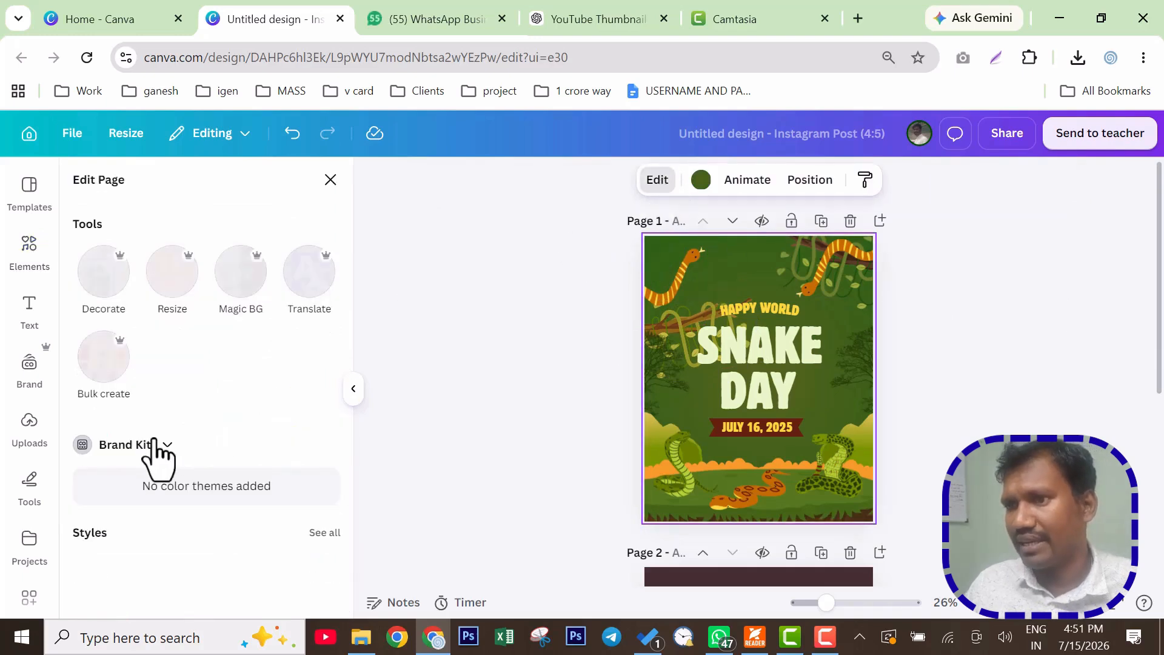
pyautogui.scroll(-1, 271, 525)
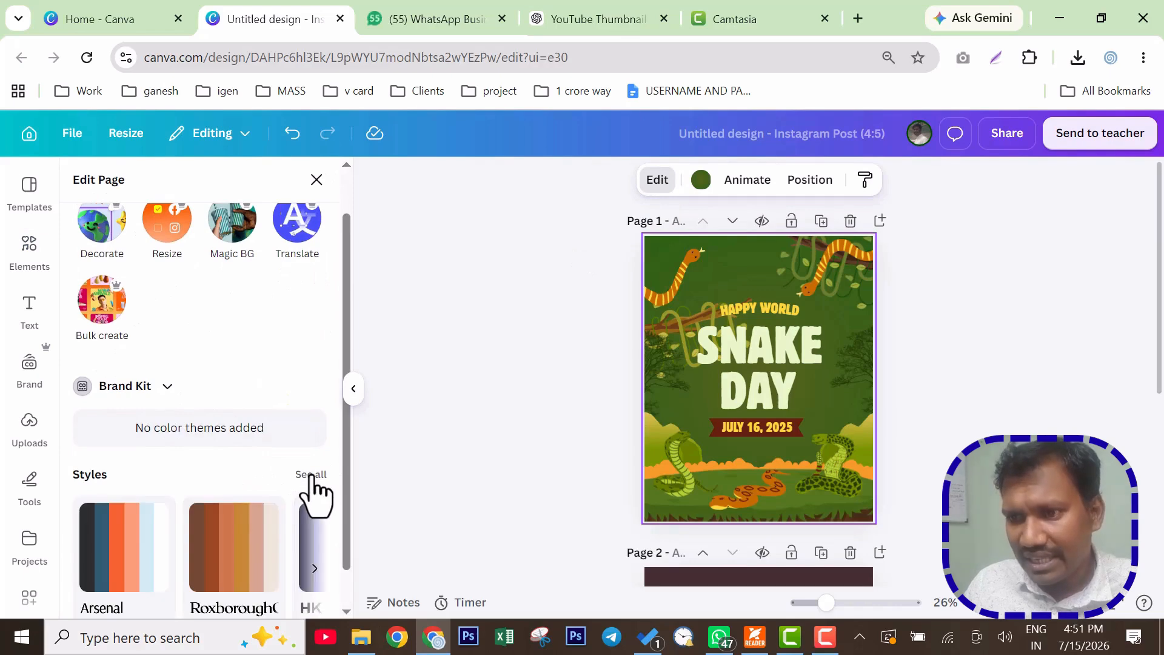
pyautogui.scroll(-1, 312, 461)
pyautogui.click(310, 432)
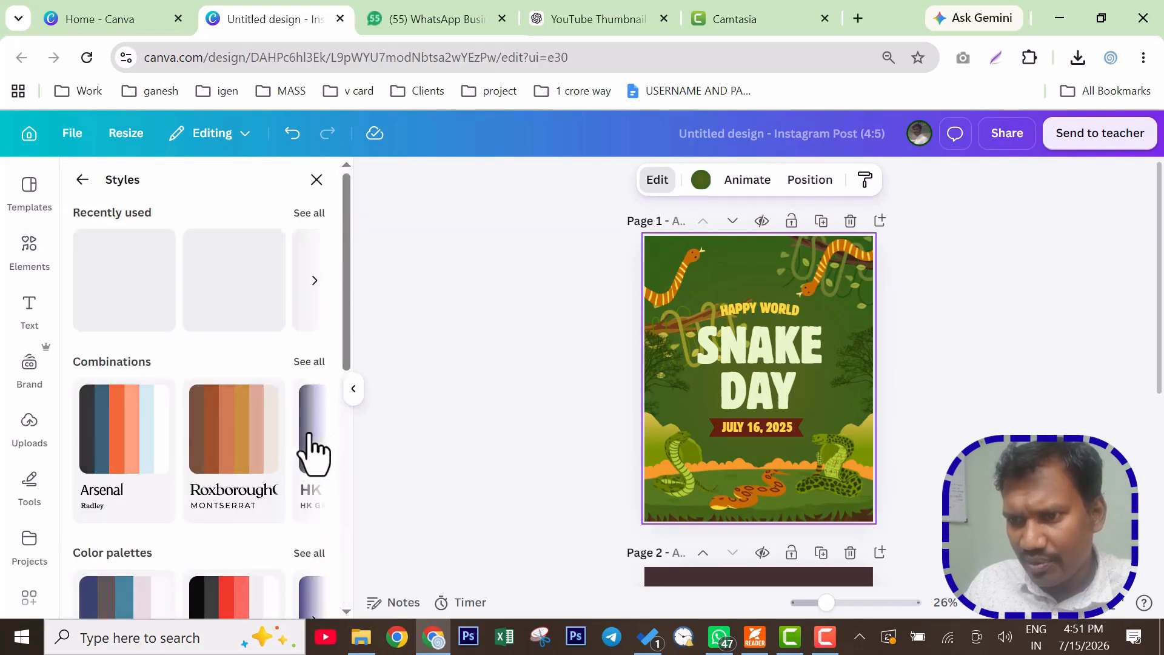
pyautogui.scroll(-3, 271, 449)
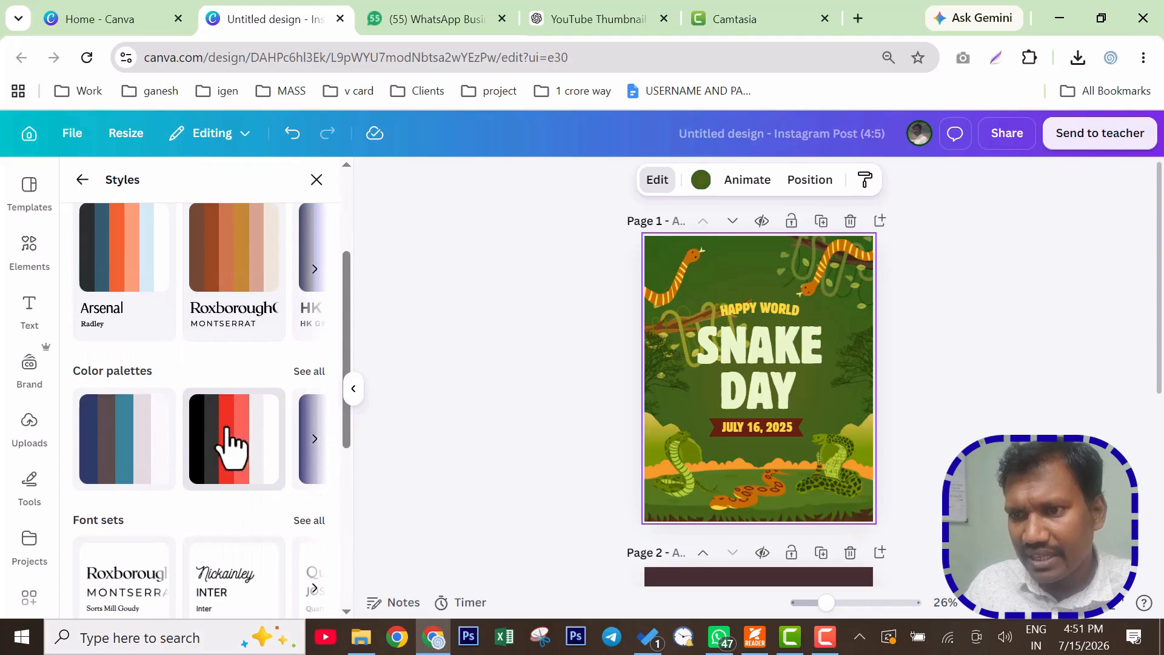
pyautogui.click(310, 373)
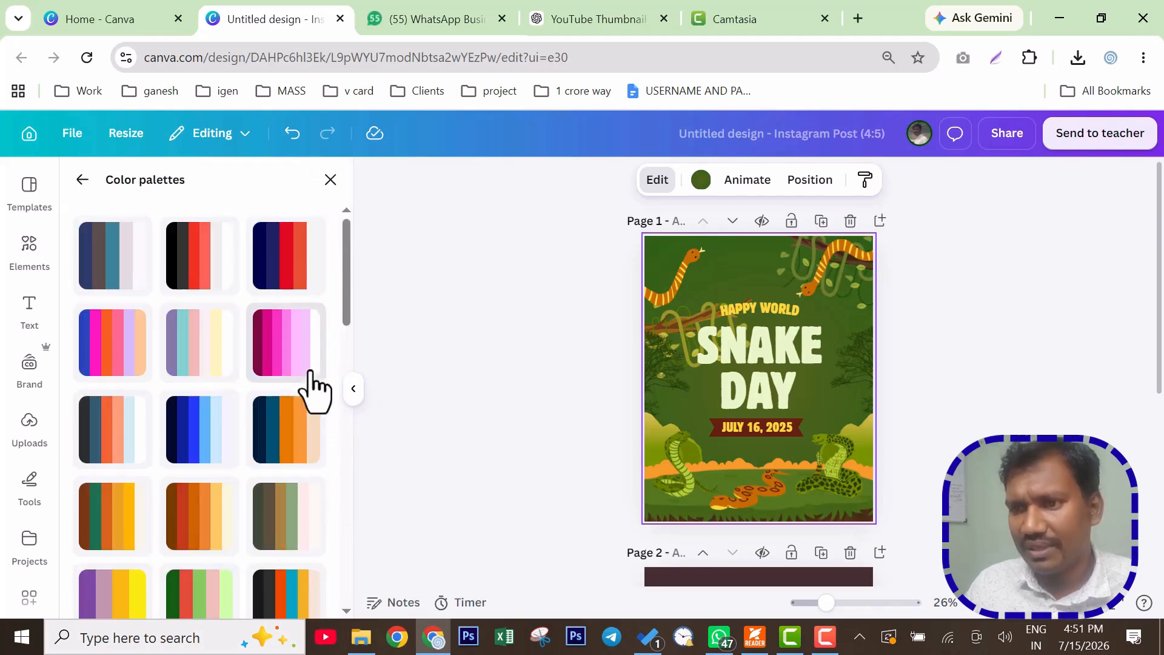
# Recolor page 1 with the navy-and-red palette, shuffle its color arrangement, and choose the magenta-pink palette
pyautogui.click(292, 276)
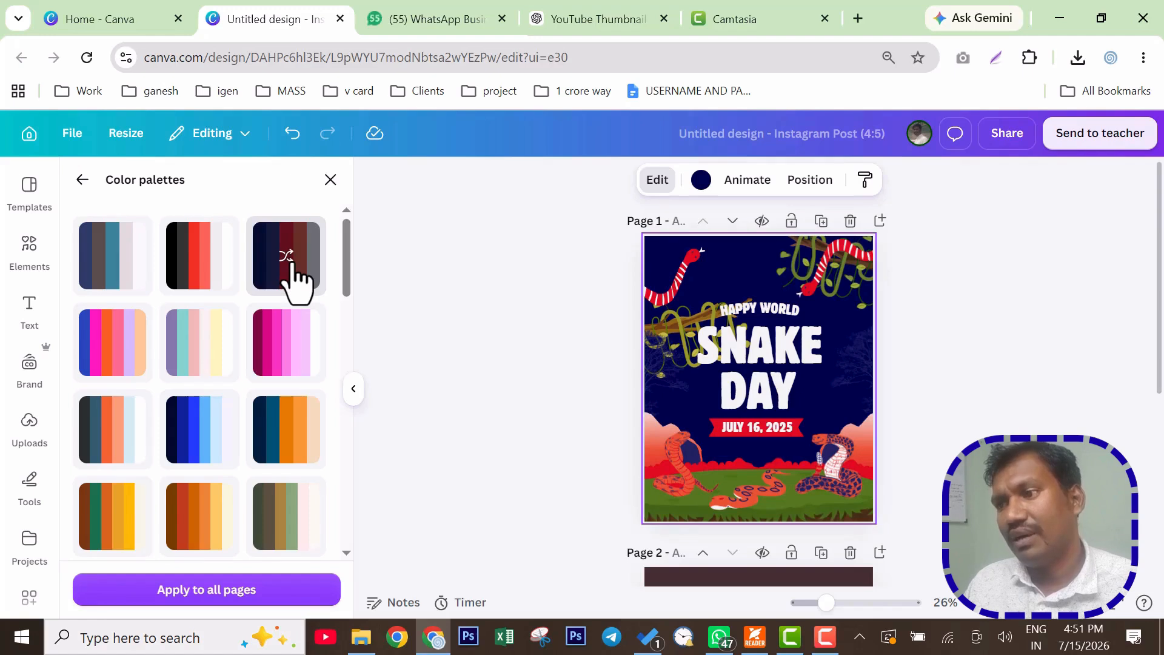
pyautogui.click(292, 267)
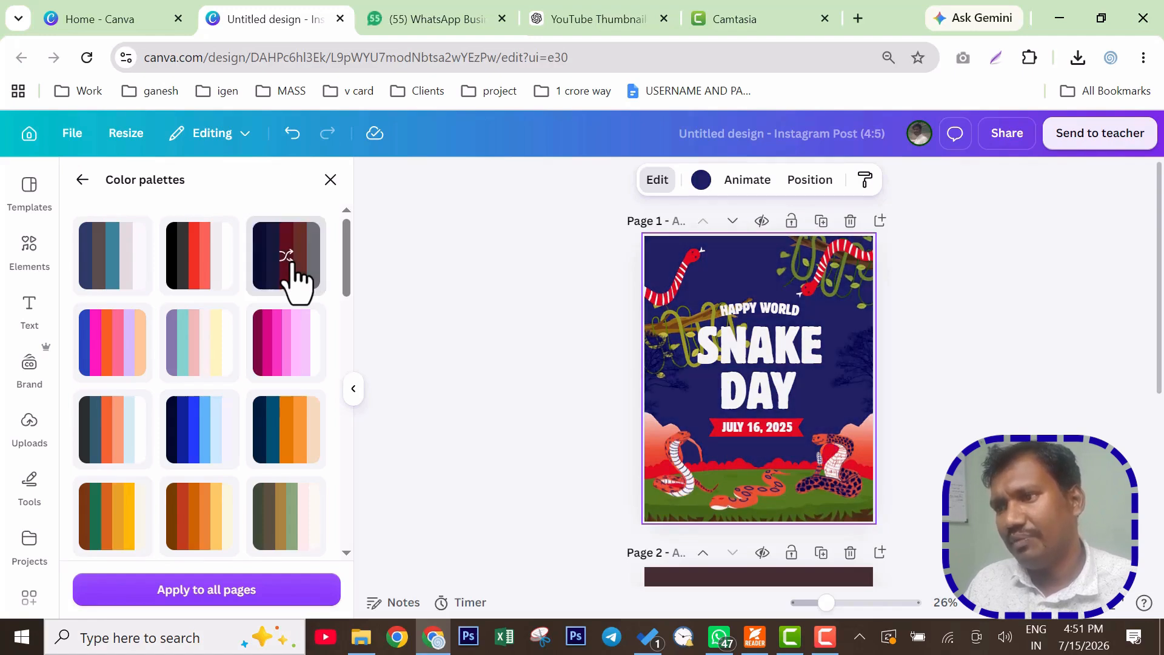
pyautogui.click(275, 344)
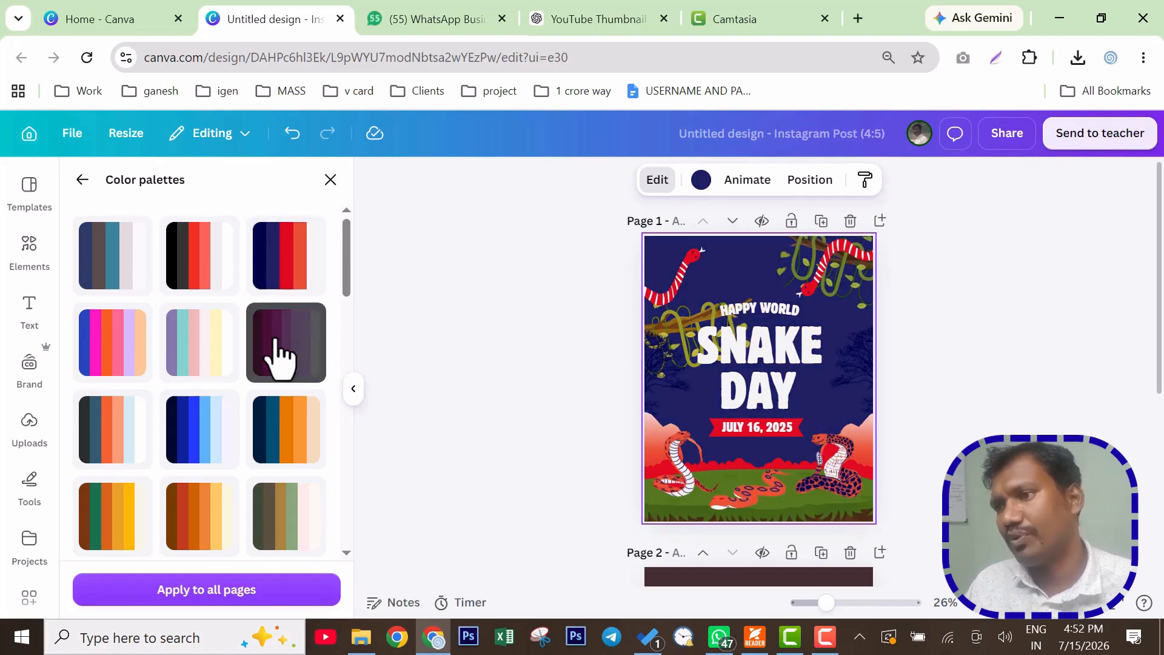